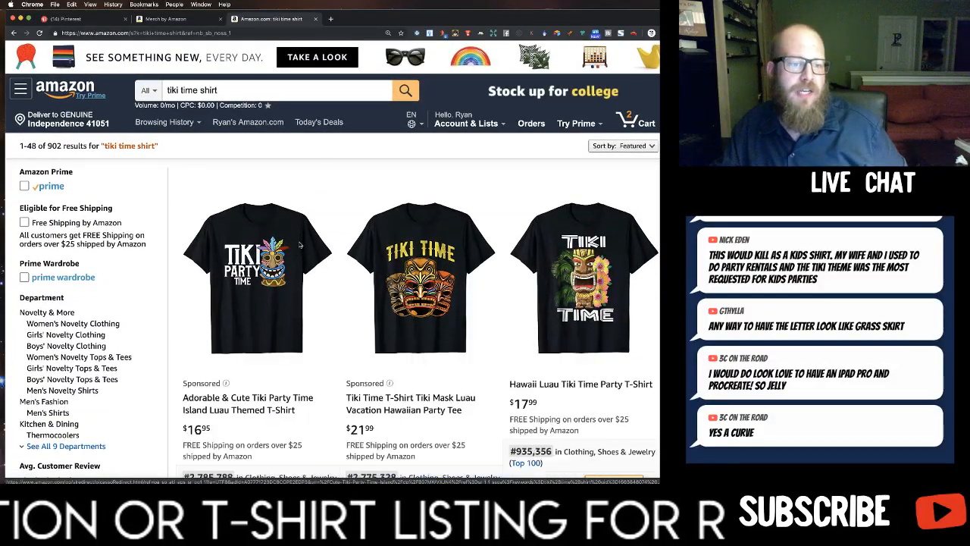
Look through the Amazon search results for "tiki time shirt" to compare competing designs, titles and sales ranks.
scroll(192, 302, down, 7)
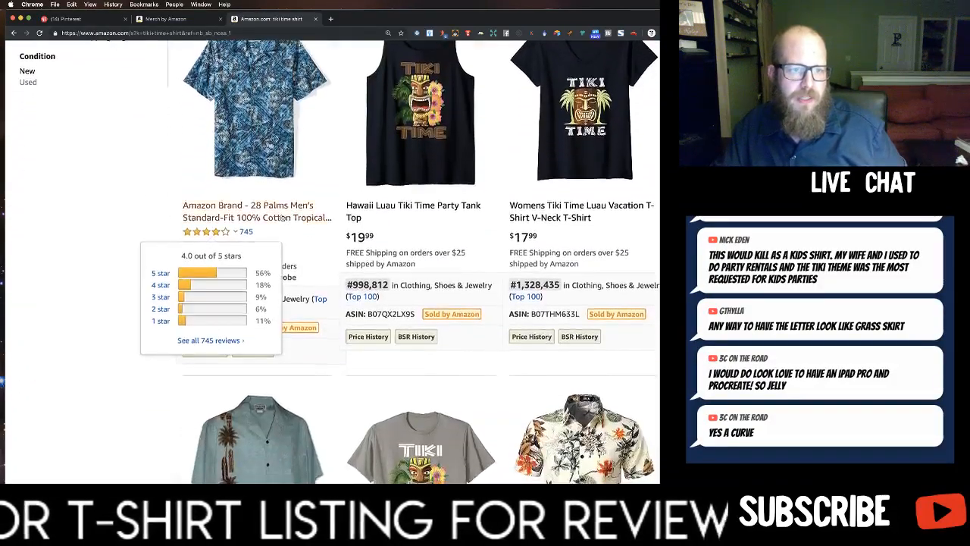
scroll(463, 220, down, 5)
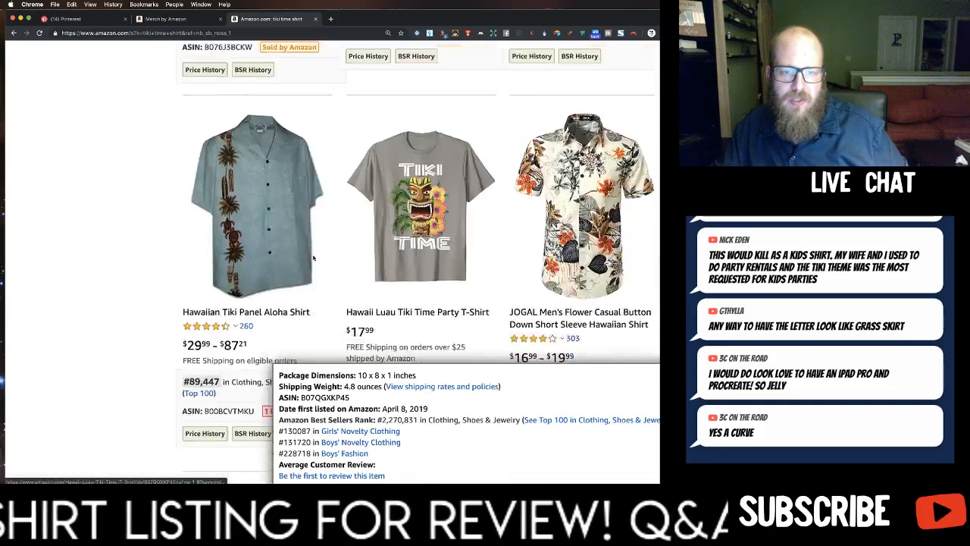
scroll(211, 154, up, 12)
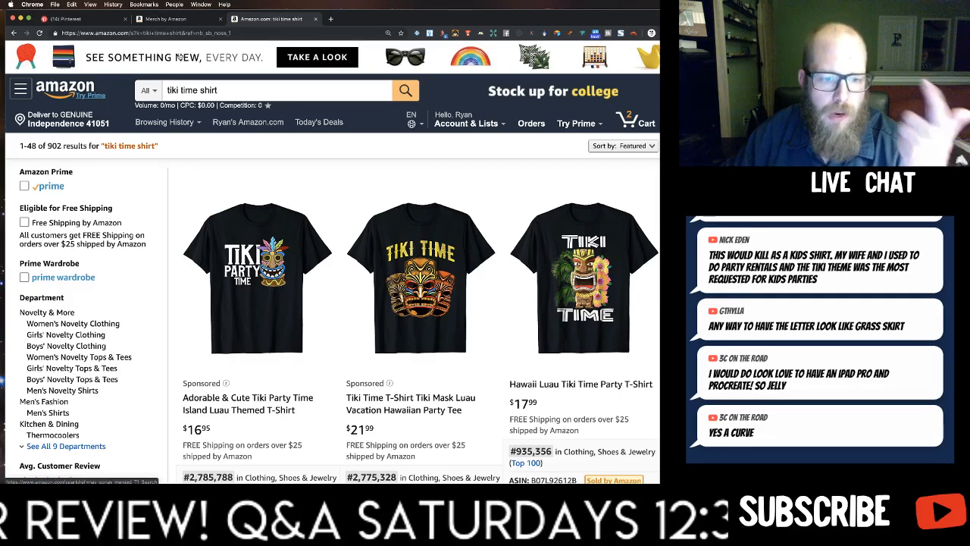
scroll(197, 98, down, 3)
scroll(198, 104, down, 6)
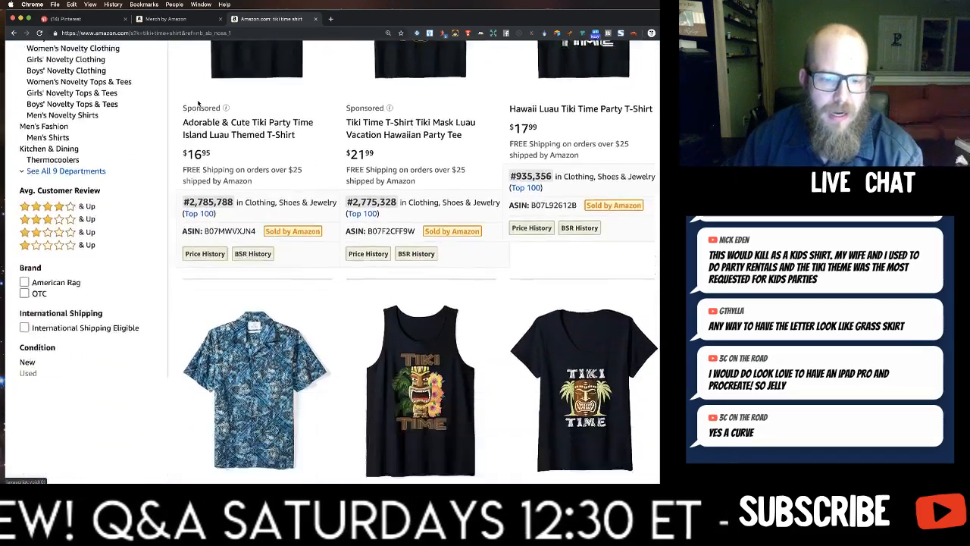
scroll(199, 104, down, 3)
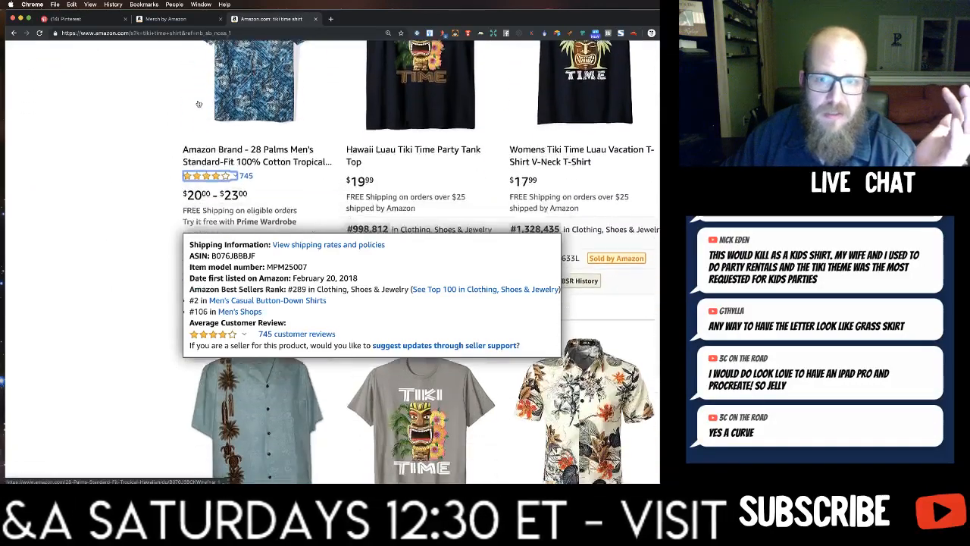
Switch to the Merch by Amazon product form and enter "Tiki Time Tees" as the English brand.
click(170, 20)
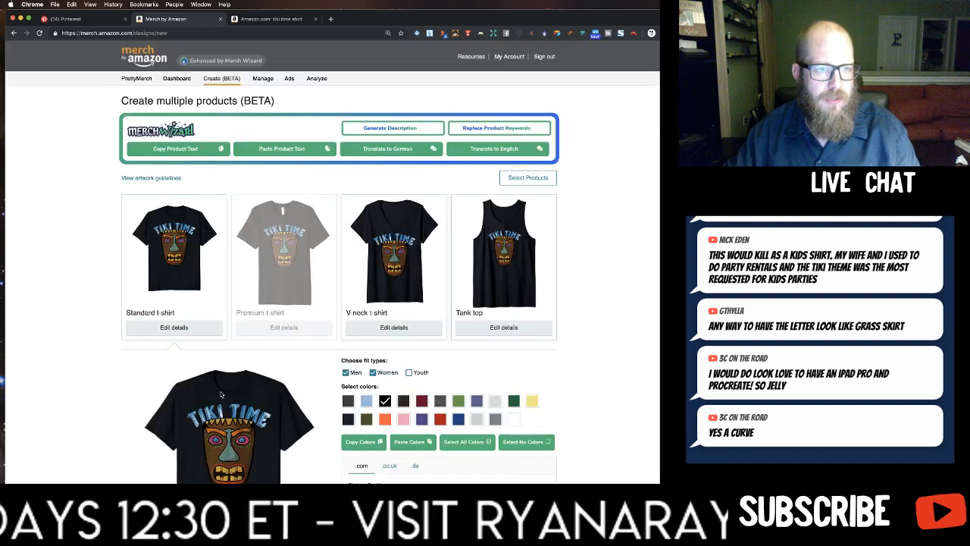
scroll(228, 377, down, 5)
scroll(229, 377, down, 10)
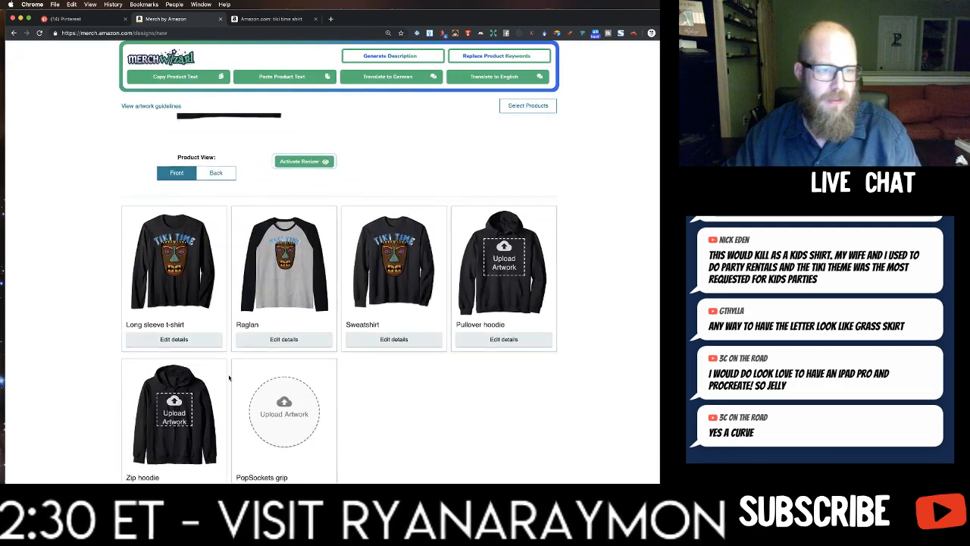
click(205, 343)
text(Tiki Time Tees)
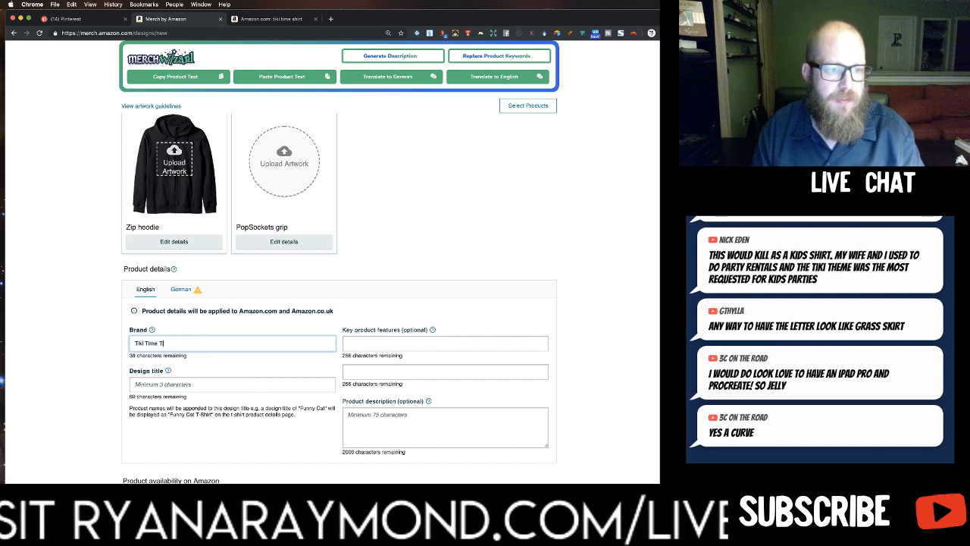
key(BackSpace)
key(BackSpace)
key(BackSpace)
key(BackSpace)
text(Tees)
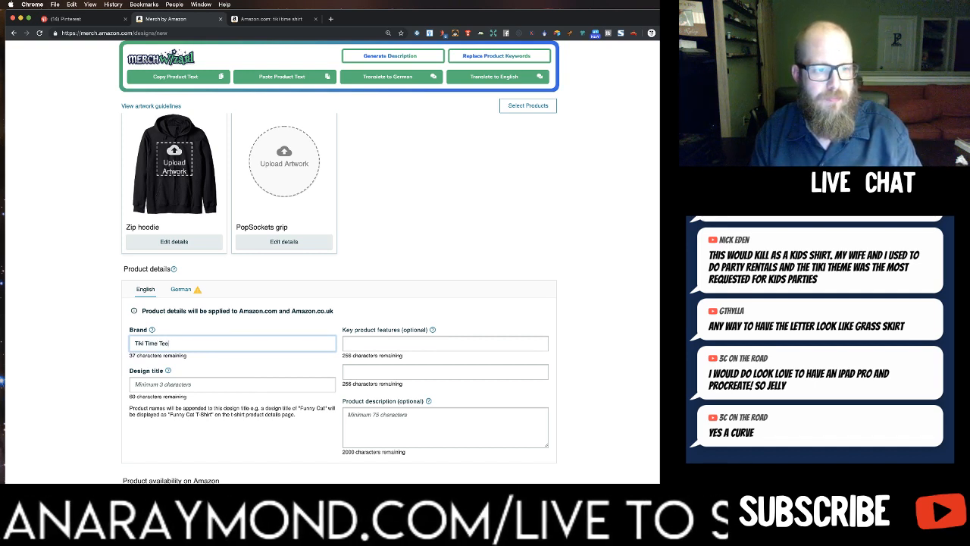
Start the English design title with "Tiki Time Tiki Totem".
click(212, 385)
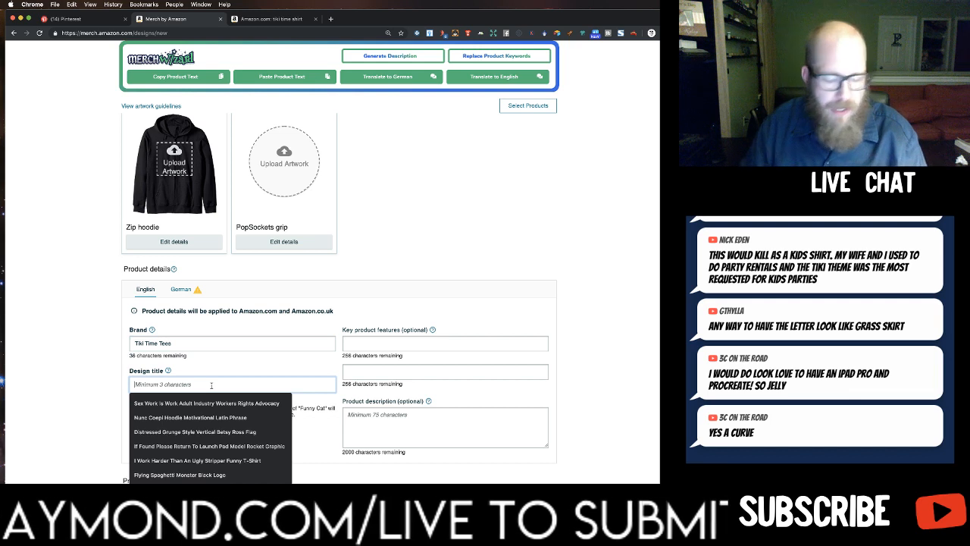
text(Tikie Time)
key(BackSpace)
key(BackSpace)
key(BackSpace)
key(BackSpace)
key(BackSpace)
key(BackSpace)
text(Ti)
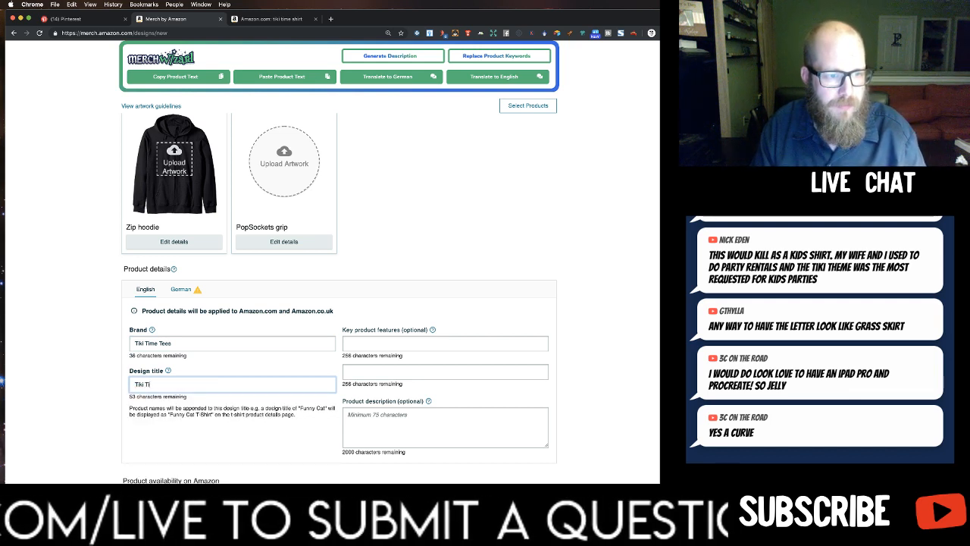
text(me Tiki Totem )
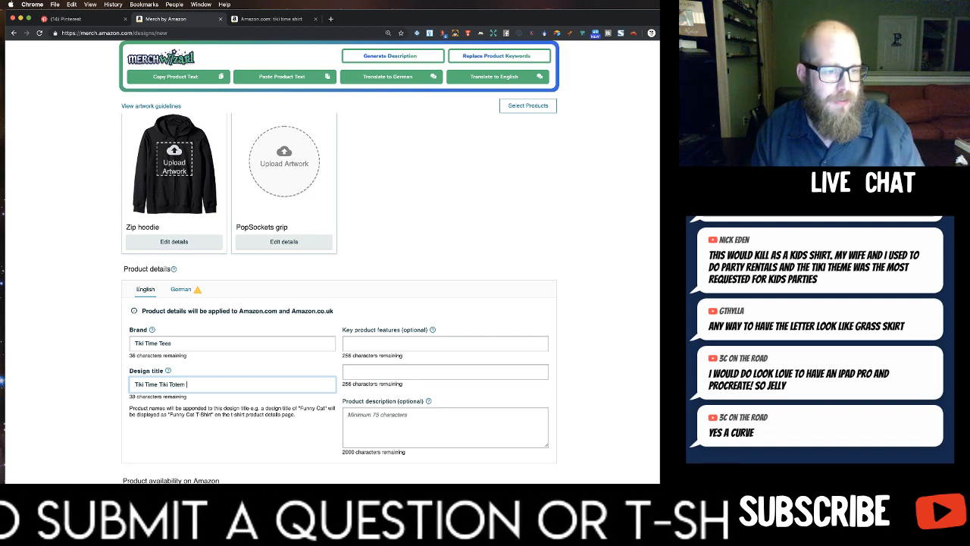
text(Hawaiin)
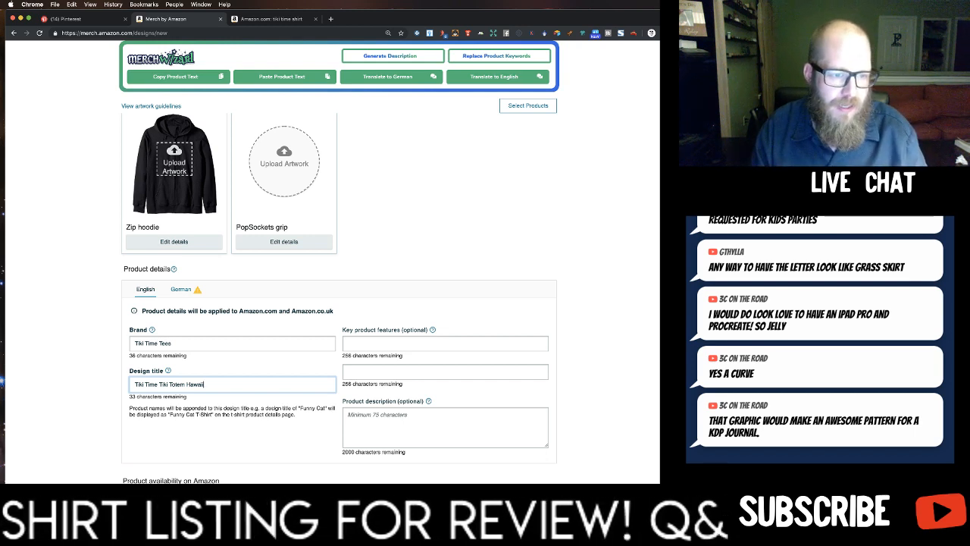
Complete the design title with "Hawaii Polynesian Family Vacation".
text(oy)
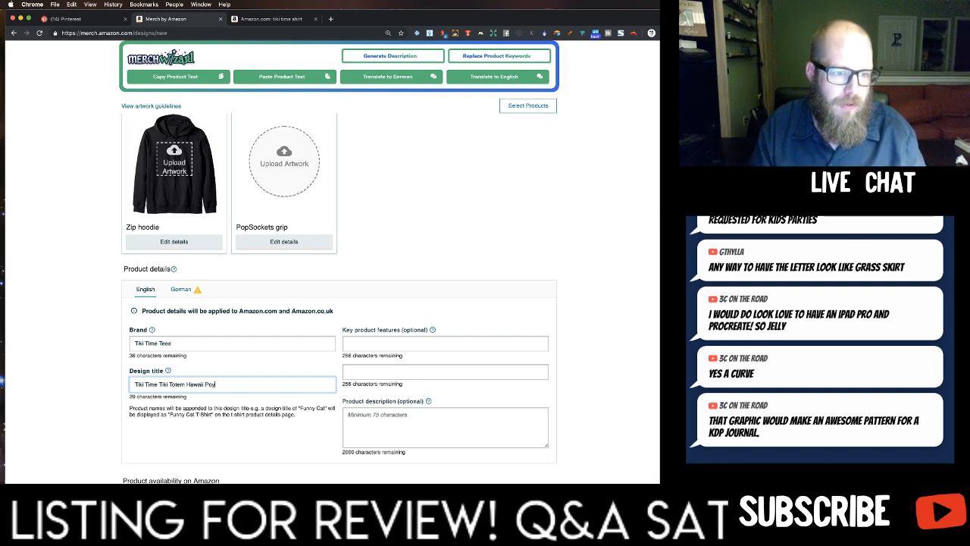
key(BackSpace)
text(lynesi)
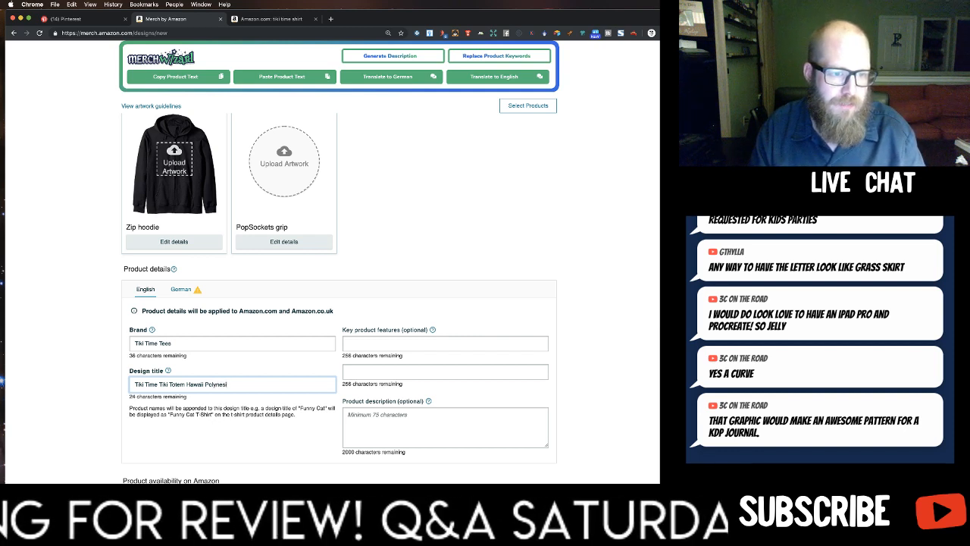
text(an Family Vaction Sh)
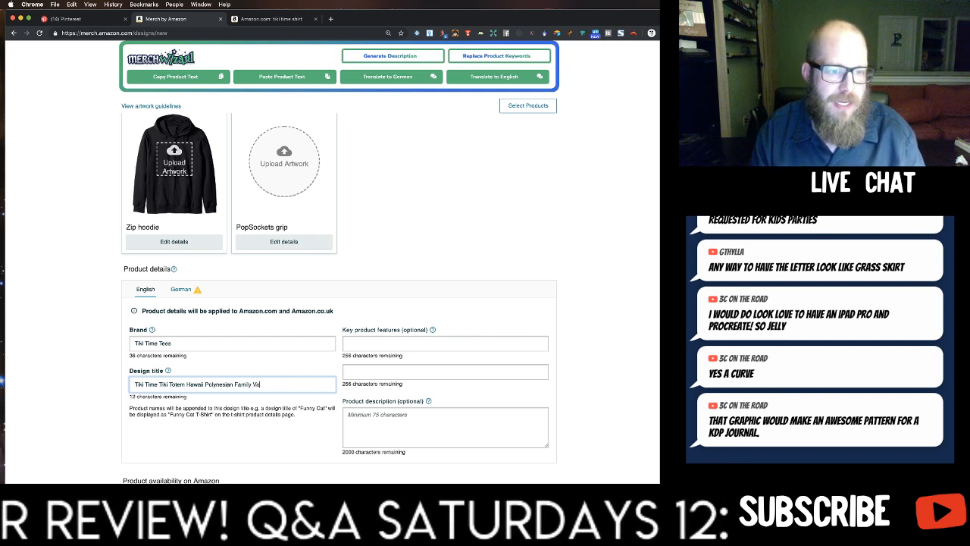
key(BackSpace)
key(BackSpace)
key(BackSpace)
key(BackSpace)
key(BackSpace)
key(BackSpace)
key(BackSpace)
key(BackSpace)
text(cation)
click(234, 402)
Begin the first key product feature with "This funny tiki with the phrase tiki time in a distressed font".
click(391, 345)
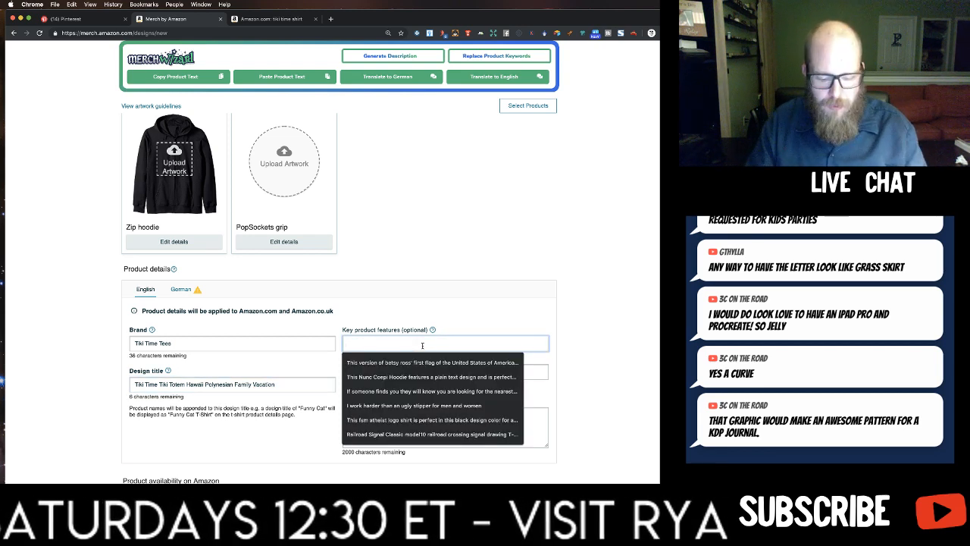
text(This funny tiki with the ph)
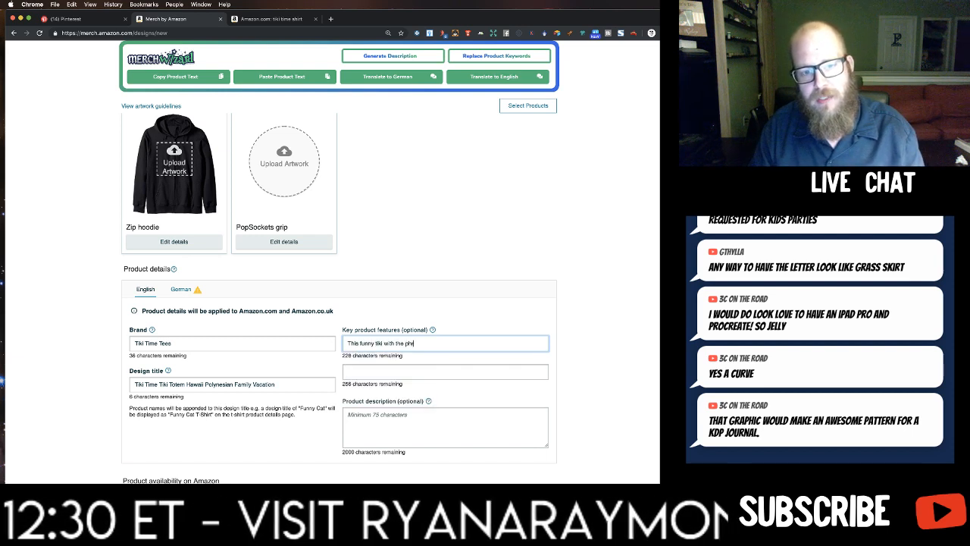
text(rase tiki time in ad)
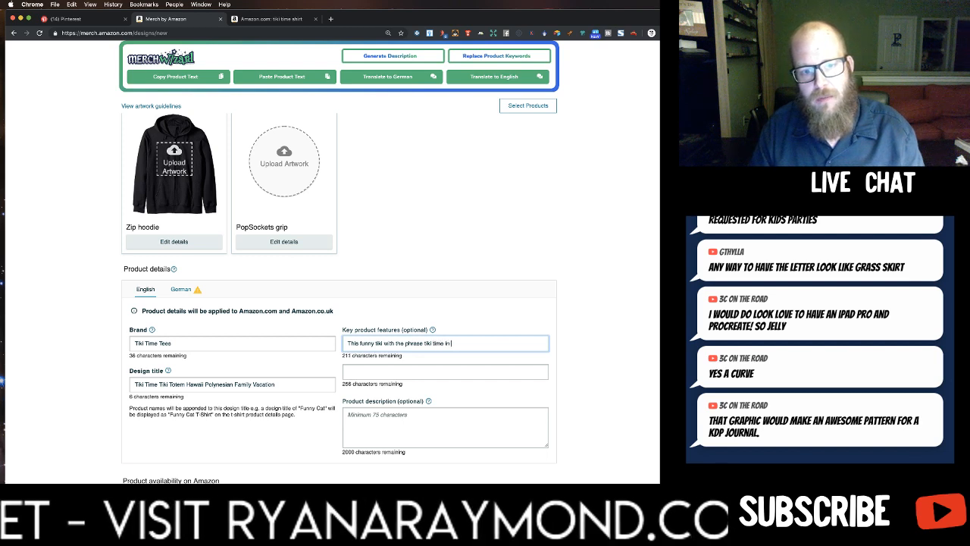
key(BackSpace)
key(BackSpace)
key(BackSpace)
text(distressed font)
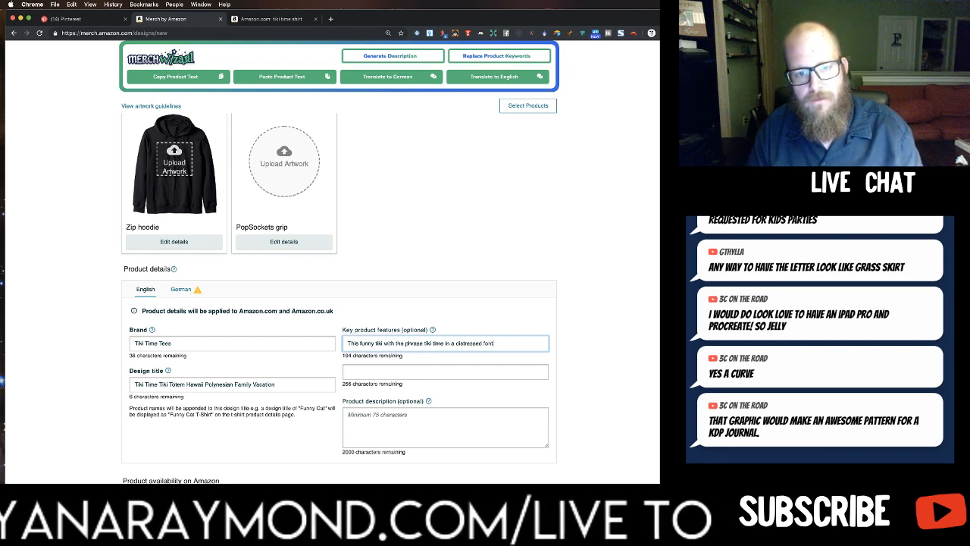
text( is perfect for families v)
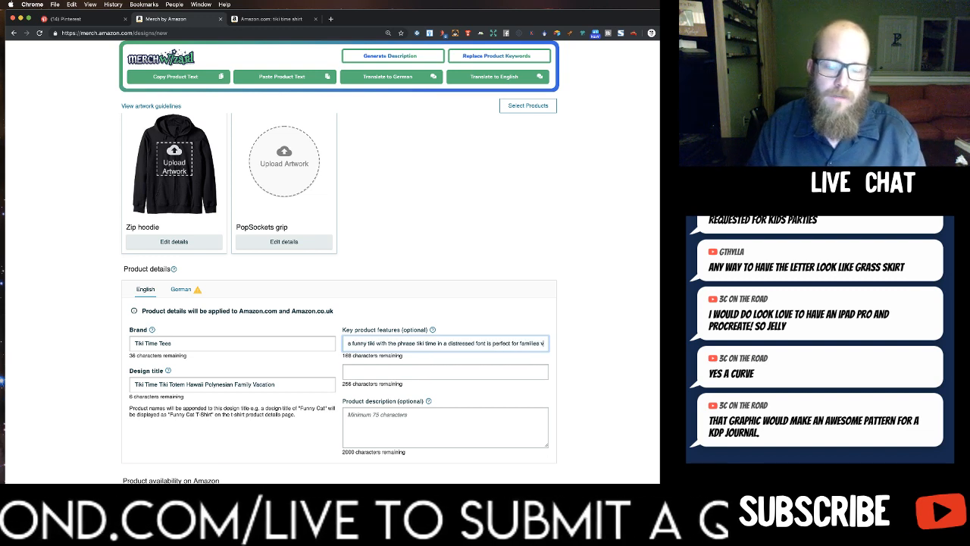
text(isi)
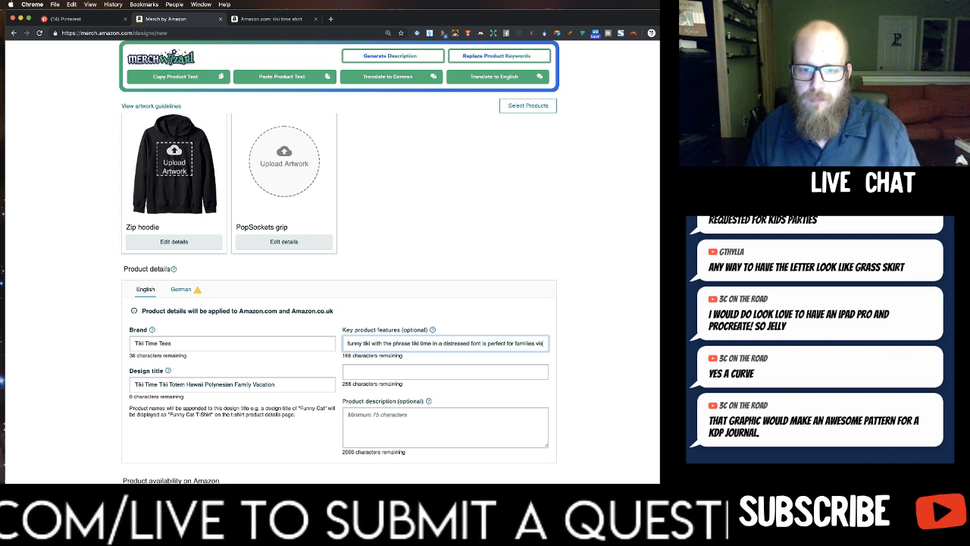
text(ting )
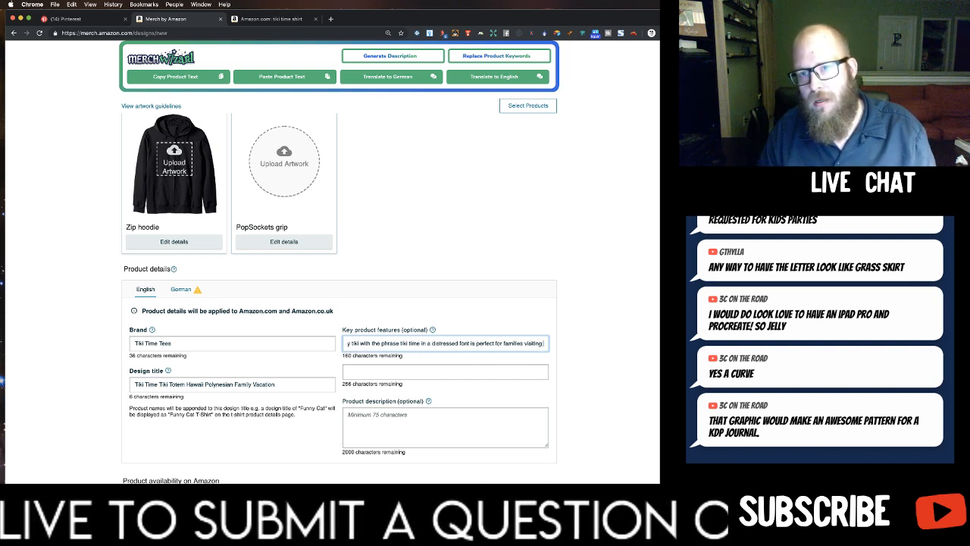
text(the hawa)
text(iian)
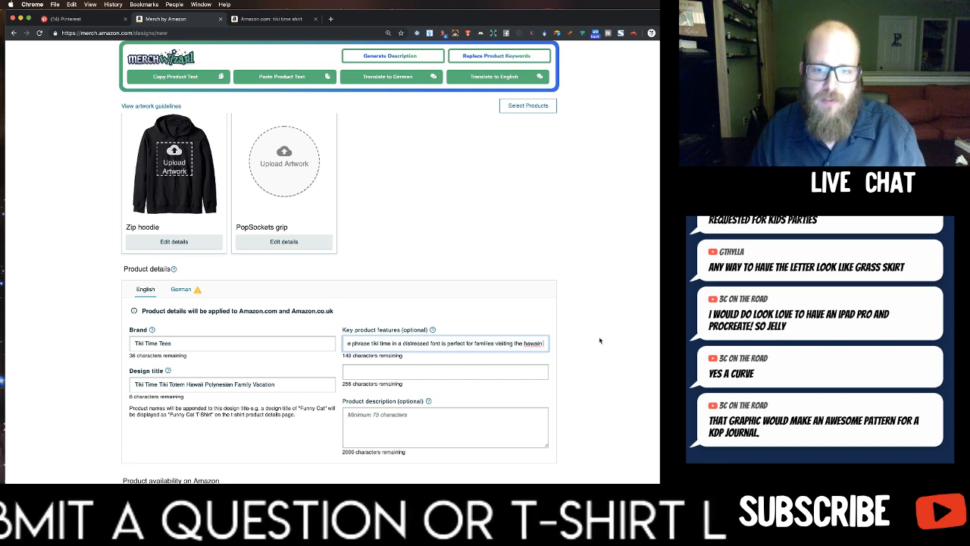
Continue the first key feature with "is perfect for families visiting the Hawaiian Island for their family vacation. While visint the plynesian heritage countries".
right_click(535, 343)
click(557, 346)
text(Island for their family vacation. While visint the plynesian heritage countr)
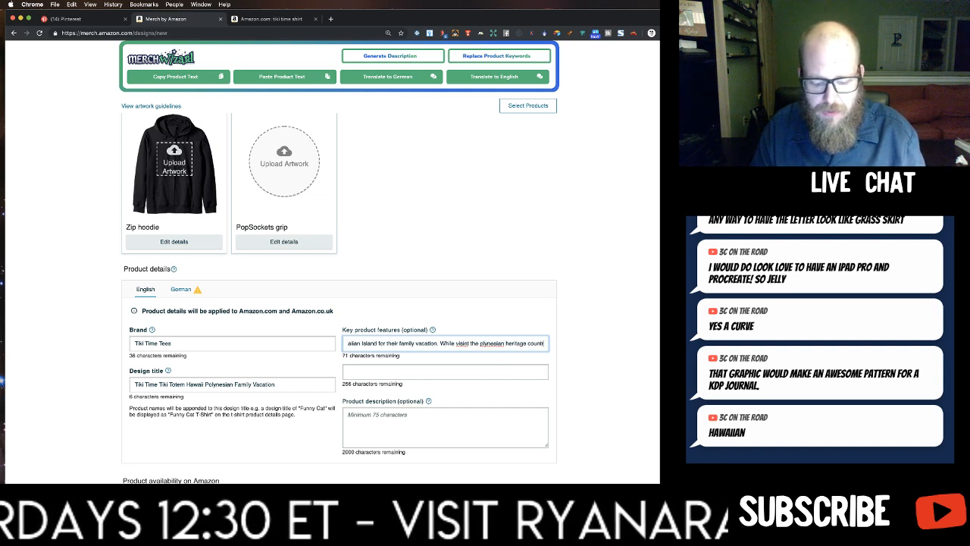
Finish the first key feature with "wear your tiki time outfit to have a fun family time" and correct the misspelled "plynesian".
text(wear your tiki time outfit to)
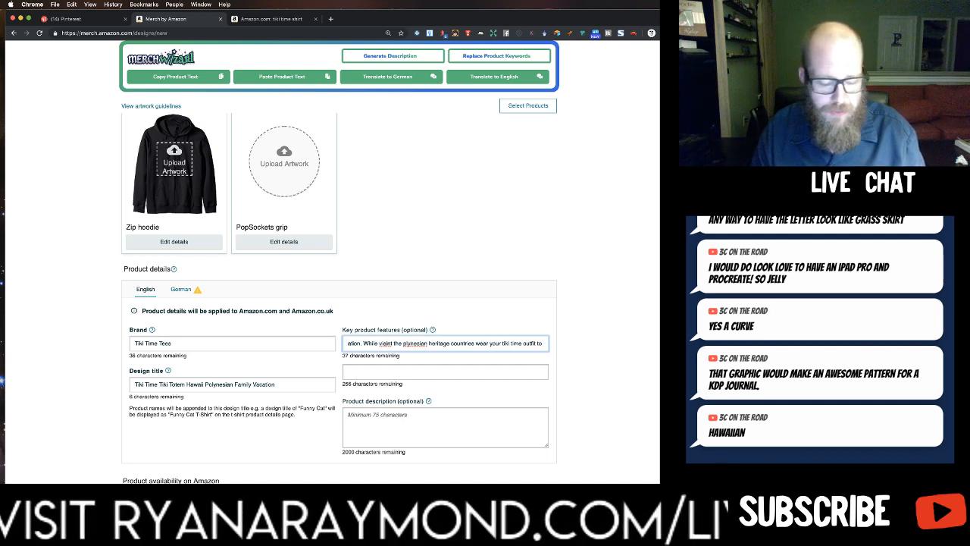
text( have)
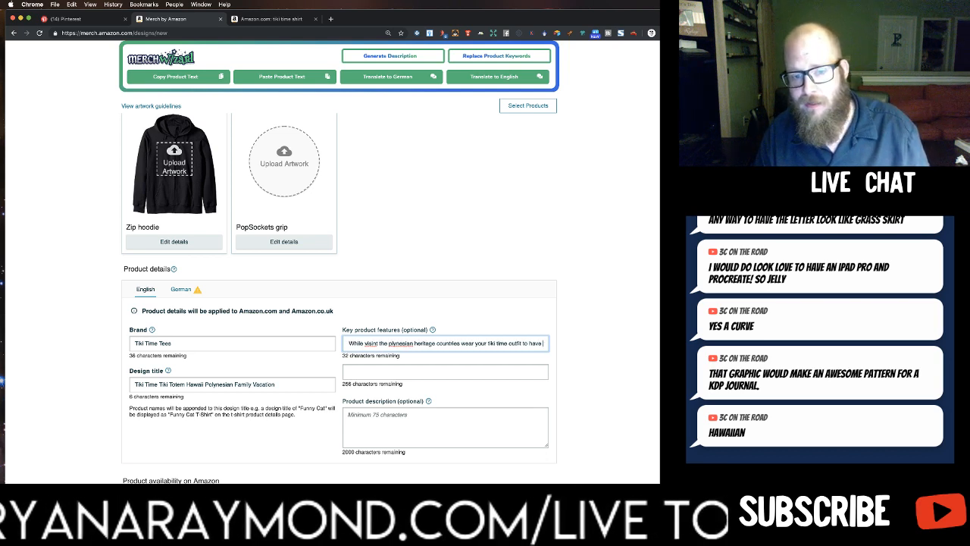
text( a fun family time)
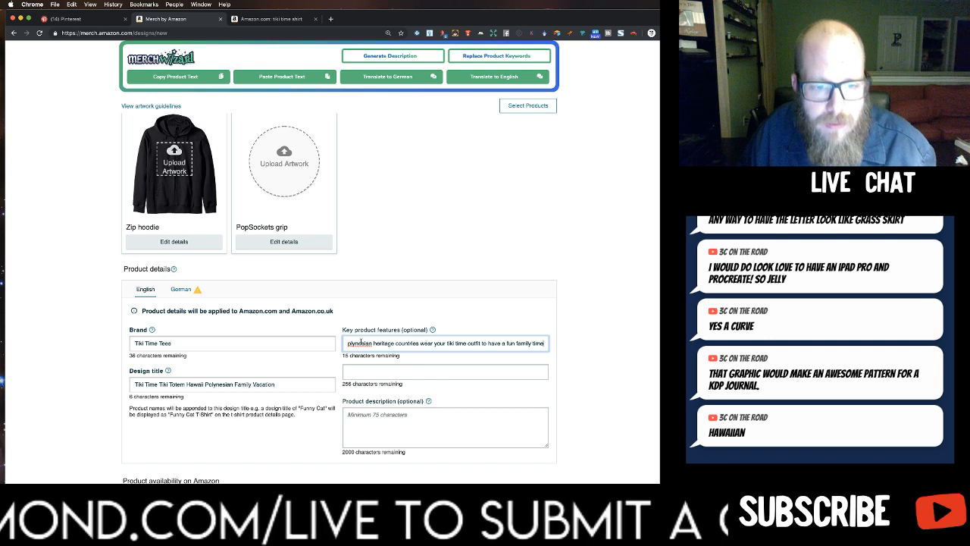
right_click(362, 343)
click(373, 348)
Enter "Take you time in Tahiti because you are on tiki time." as the start of the second key product feature.
click(431, 370)
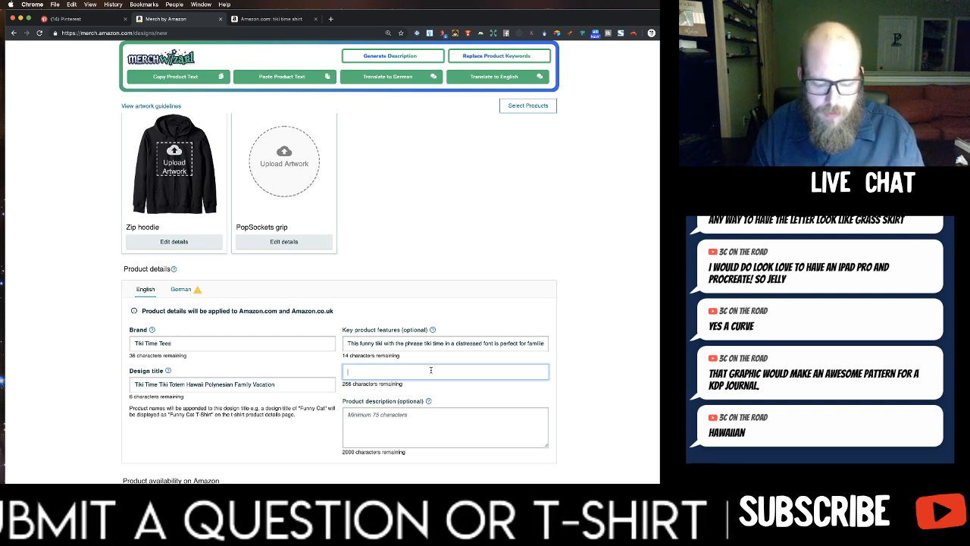
text(Take youtimo in)
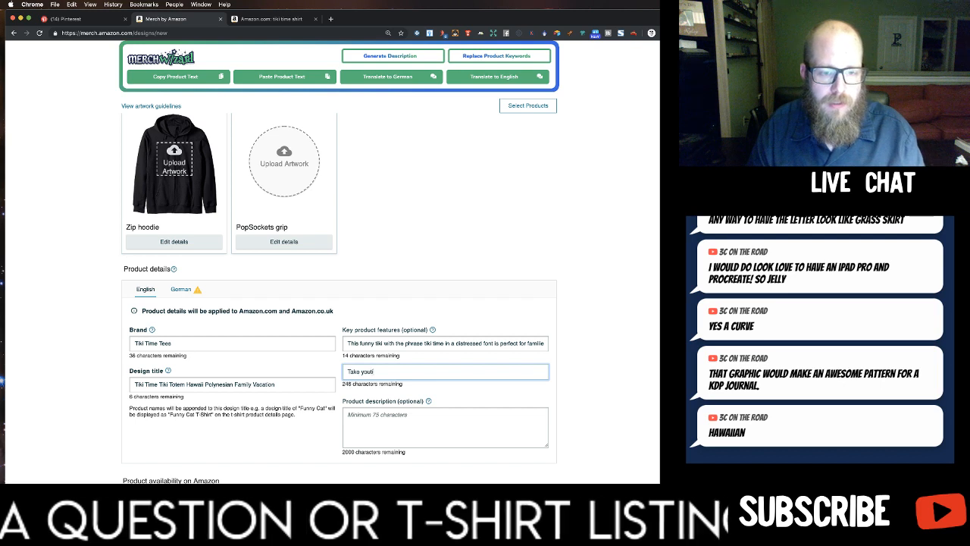
key(BackSpace)
key(BackSpace)
key(BackSpace)
key(BackSpace)
key(BackSpace)
key(BackSpace)
text(timo in tahiti)
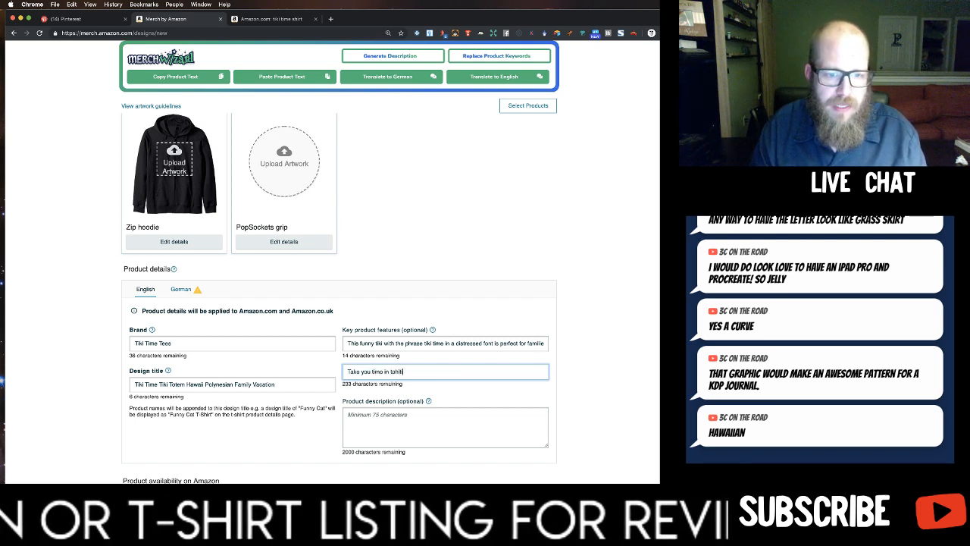
text( because you)
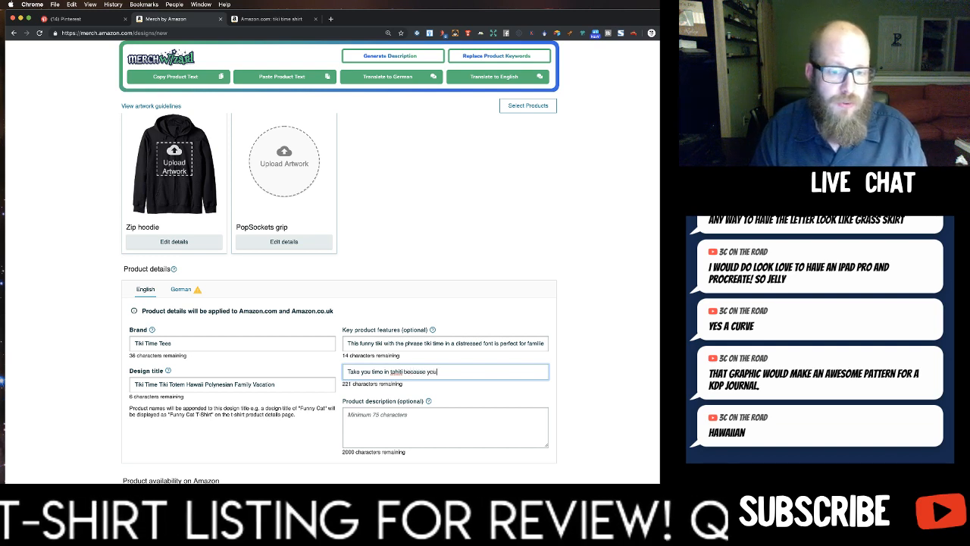
text( are on tiki time)
right_click(397, 372)
click(411, 377)
Continue the second key product feature with "This graphic of a tiki totem with a funny kinda scary face is perfect for the entire family.".
scroll(404, 285, up, 10)
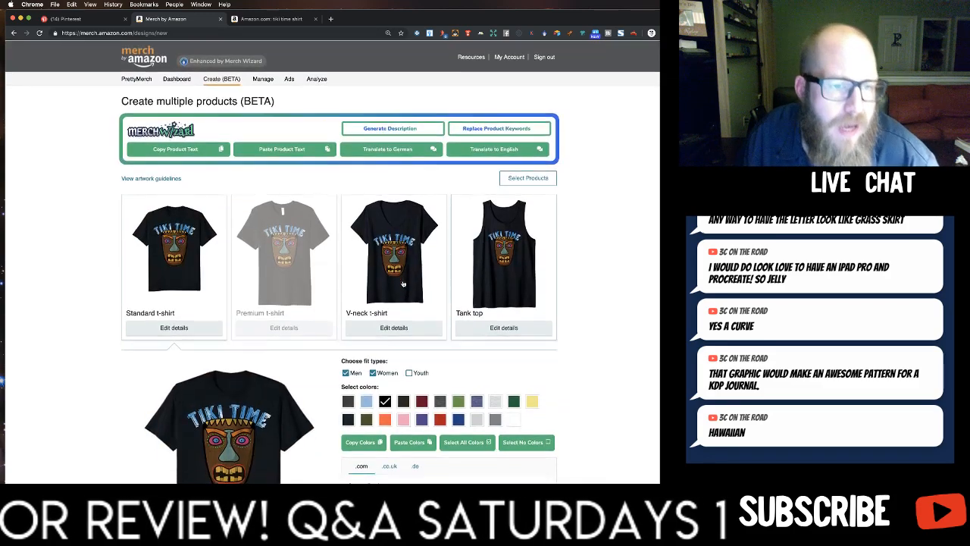
scroll(421, 303, down, 10)
scroll(424, 303, down, 5)
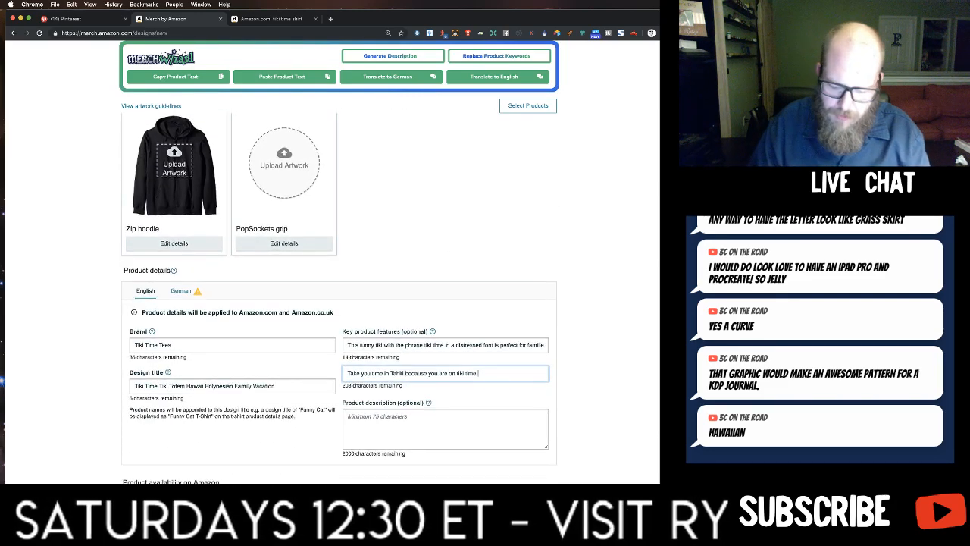
text(is graphic of a)
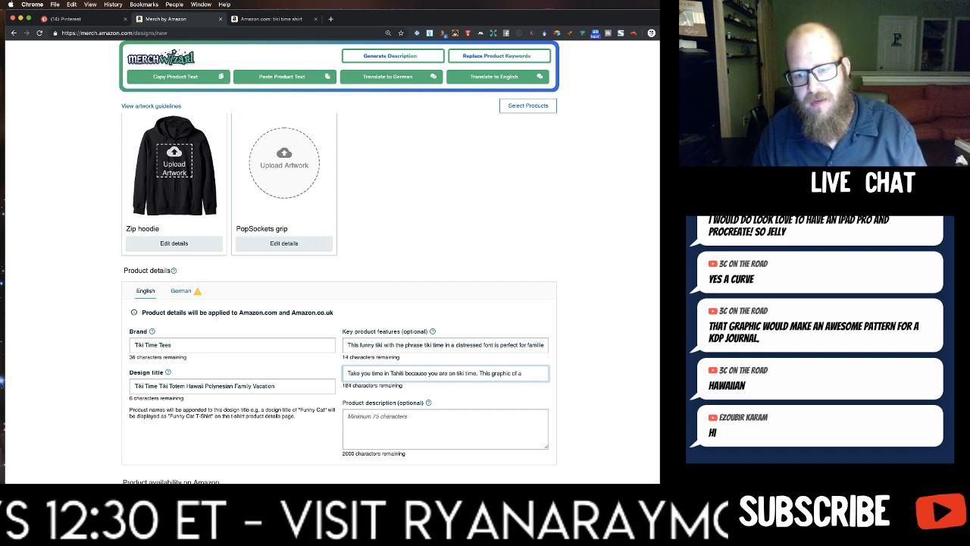
text( tiki tel)
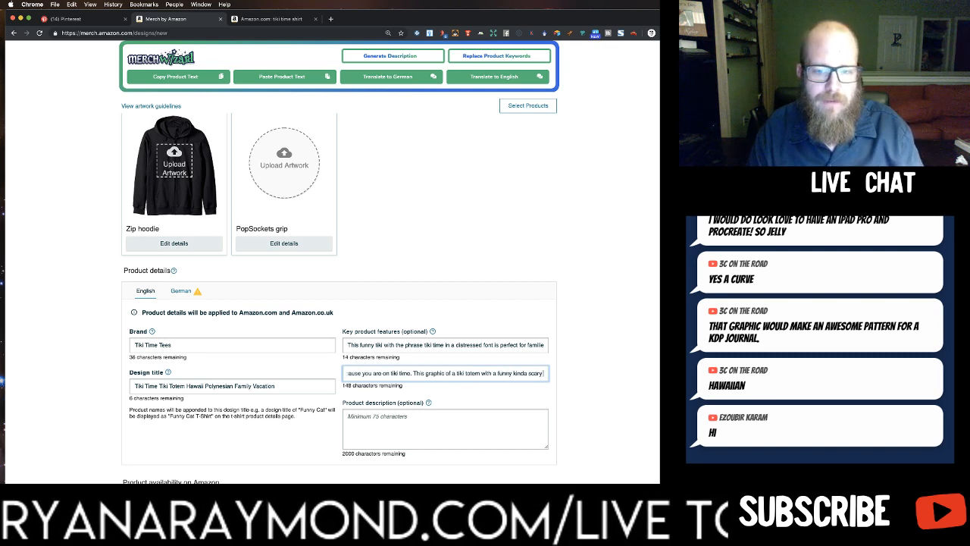
text(y face is per)
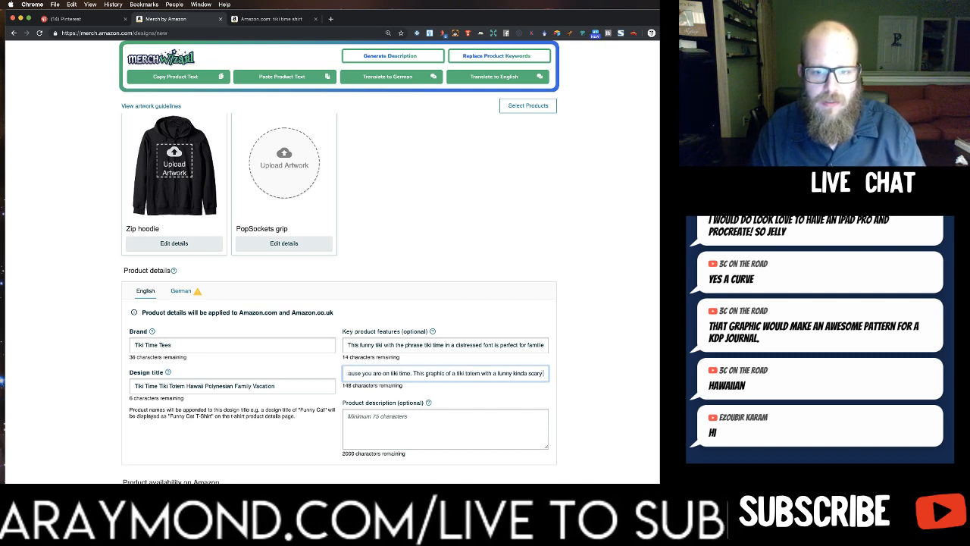
text(fect)
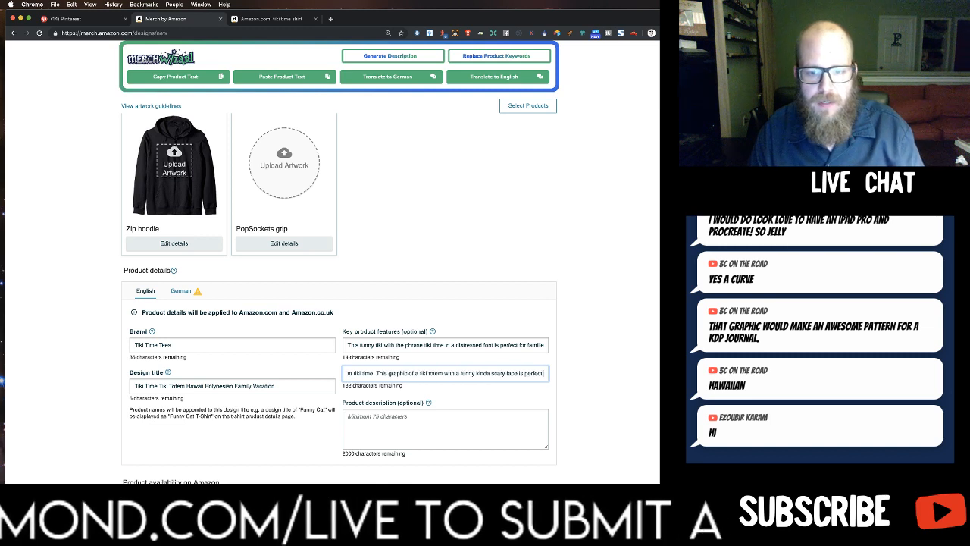
text( for the entire family)
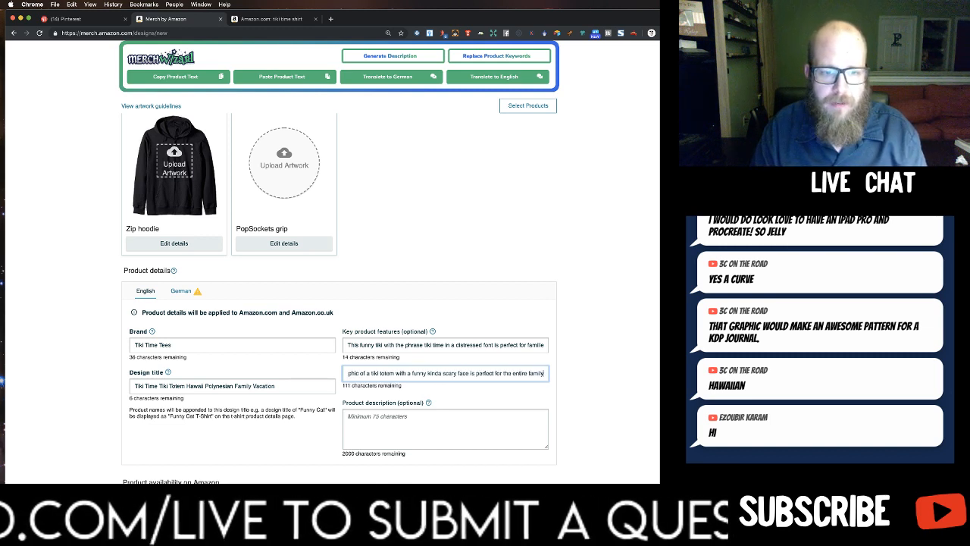
text(.)
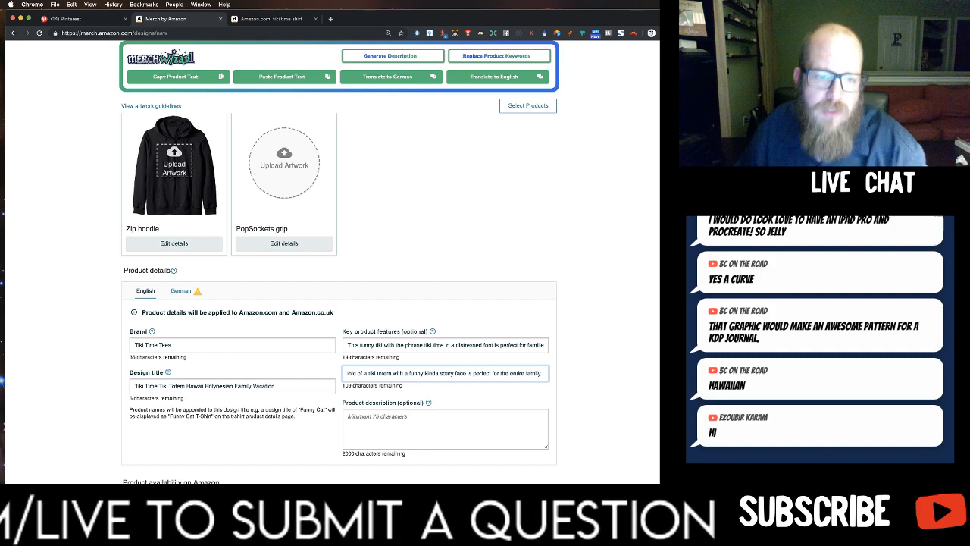
Review the product mockups, standard t-shirt settings and product details of the Tiki Time listing.
scroll(437, 350, up, 10)
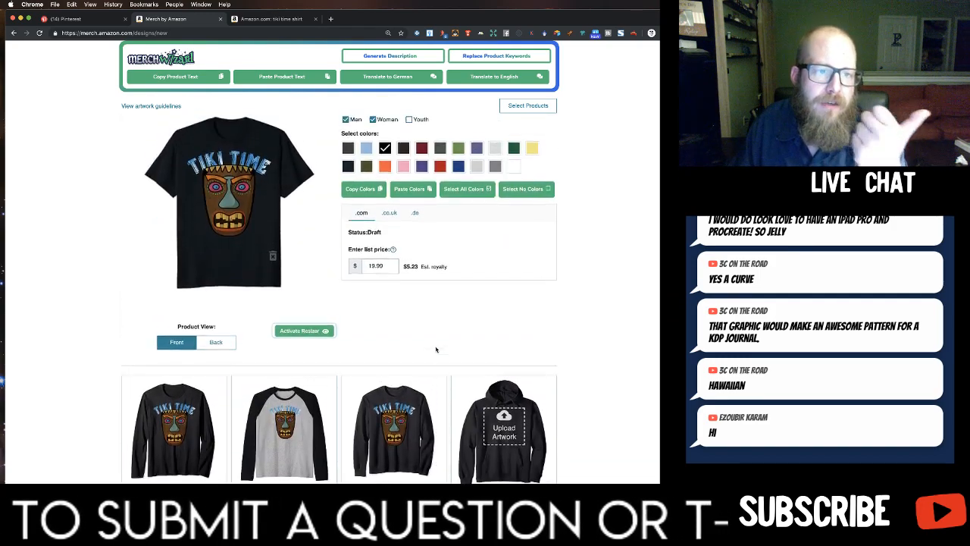
scroll(435, 354, up, 1)
scroll(435, 353, down, 5)
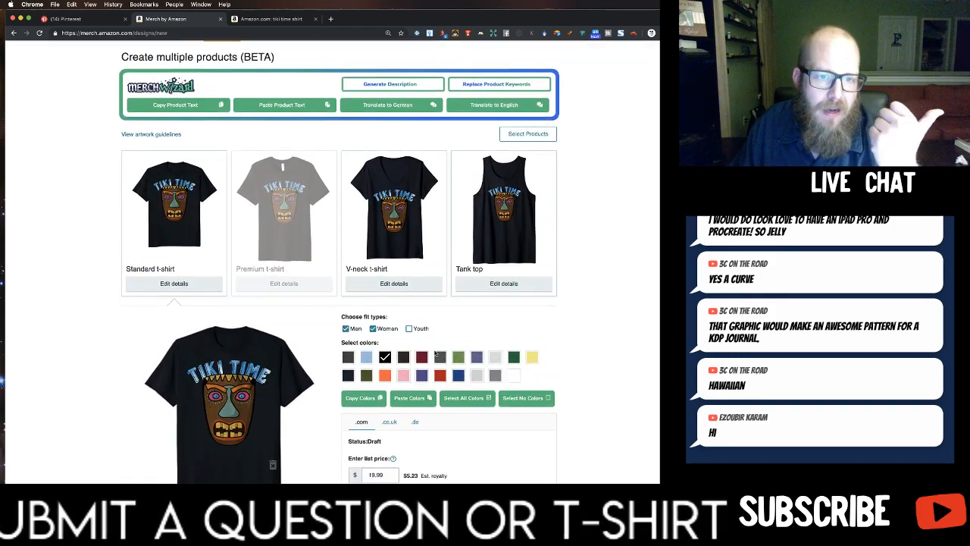
scroll(434, 352, down, 10)
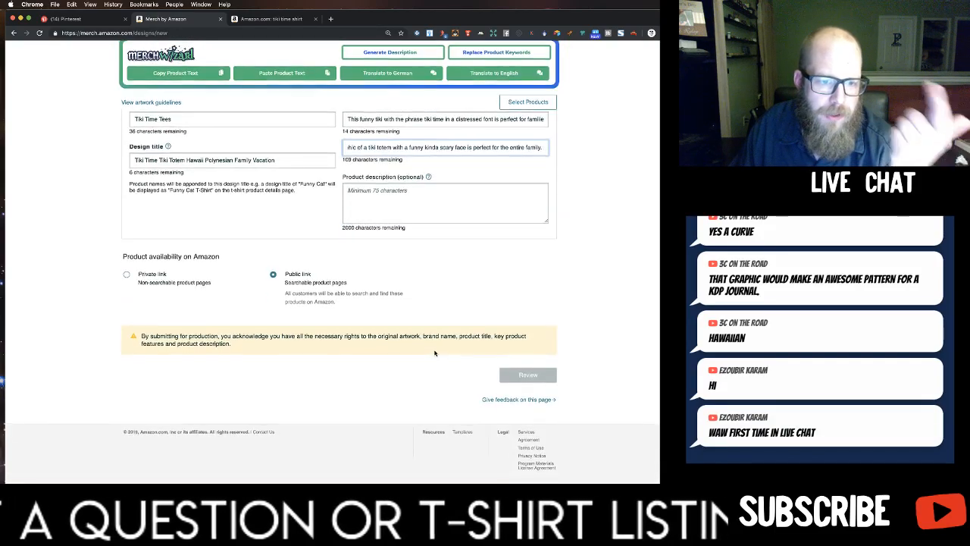
scroll(434, 353, up, 8)
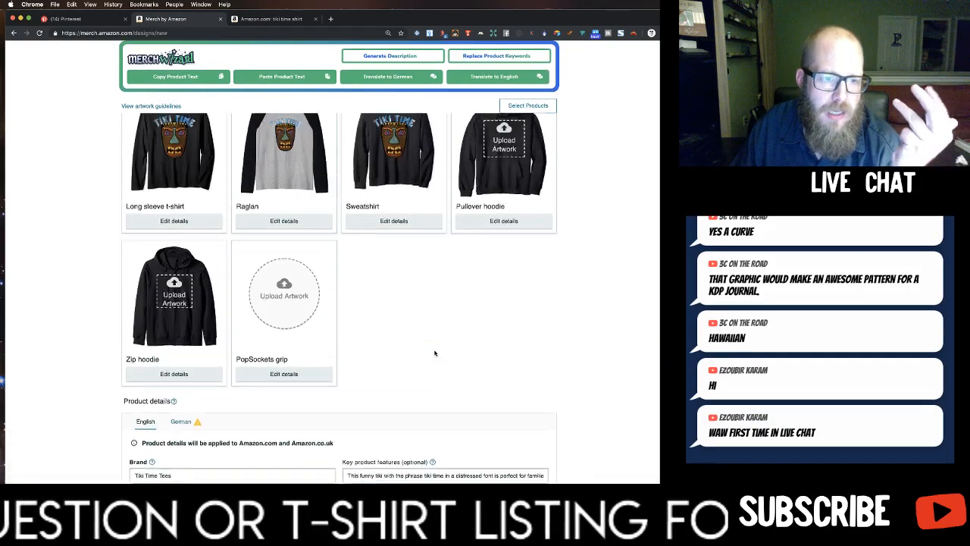
scroll(435, 353, up, 5)
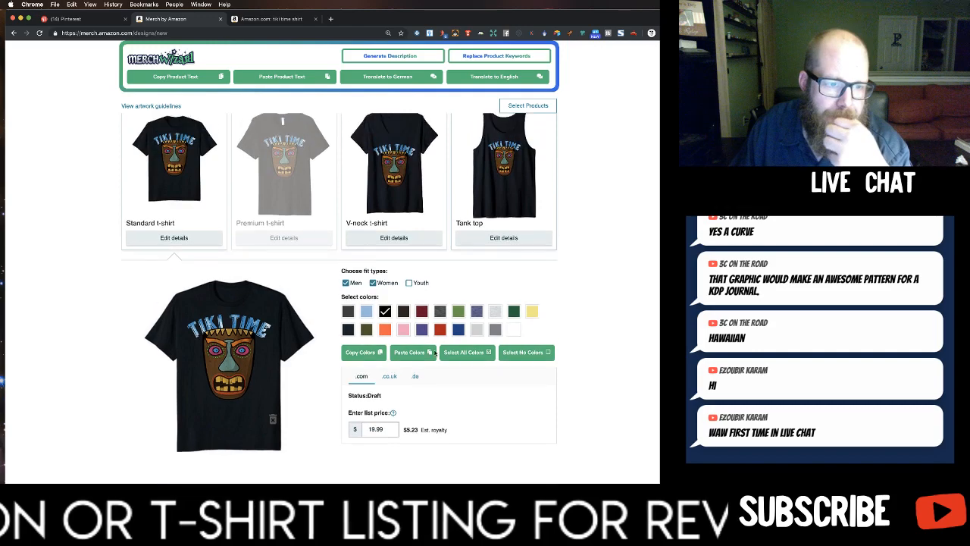
scroll(435, 352, up, 3)
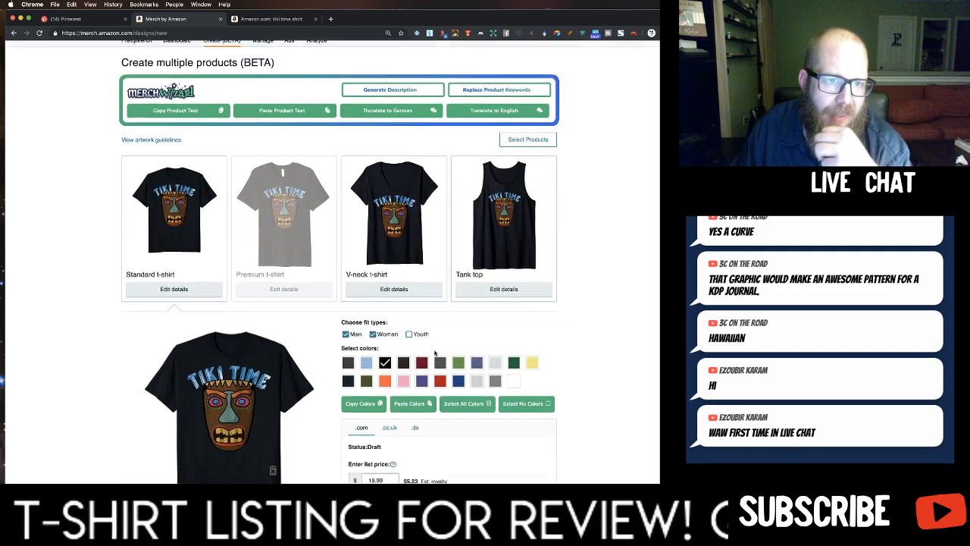
scroll(435, 353, down, 6)
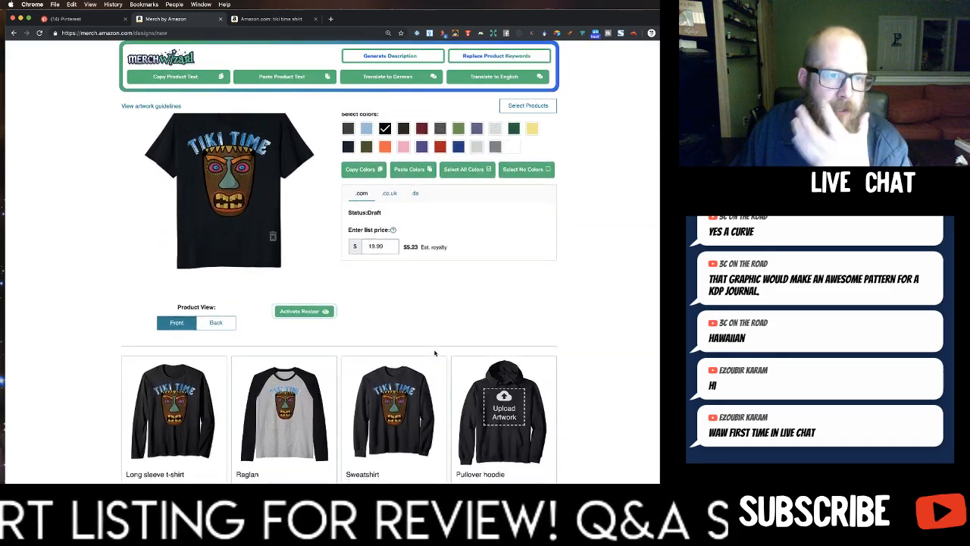
scroll(434, 352, down, 6)
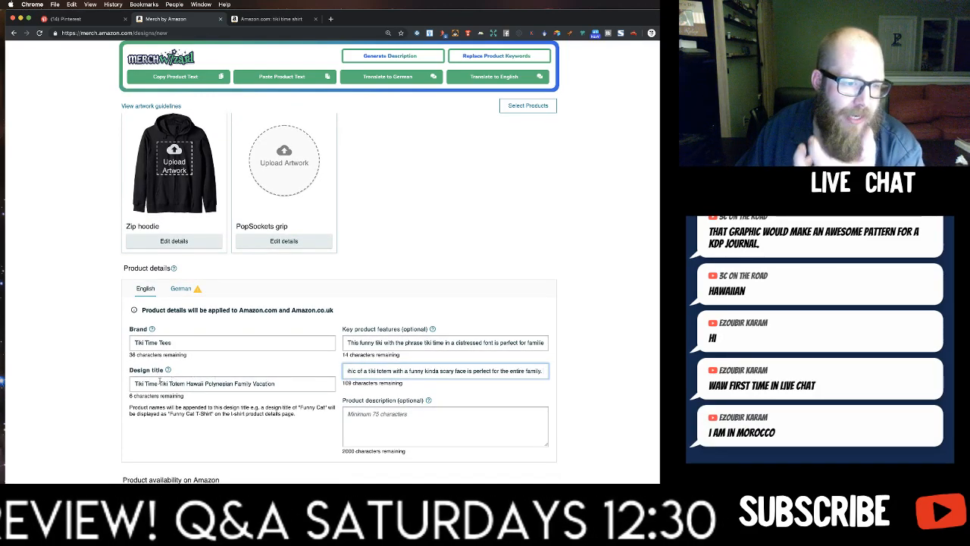
Delete the repeated word "Tiki" before "Totem" in the design title.
click(163, 383)
key(BackSpace)
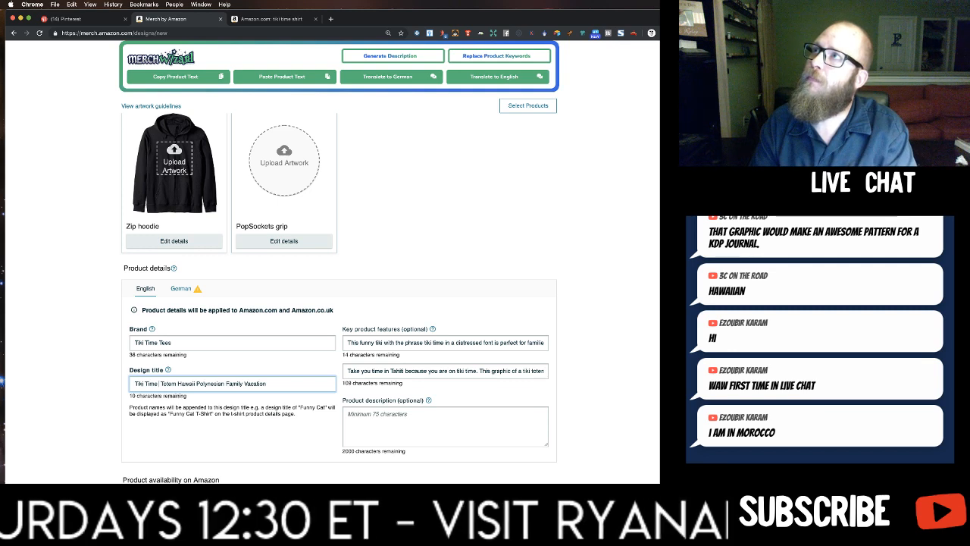
key(BackSpace)
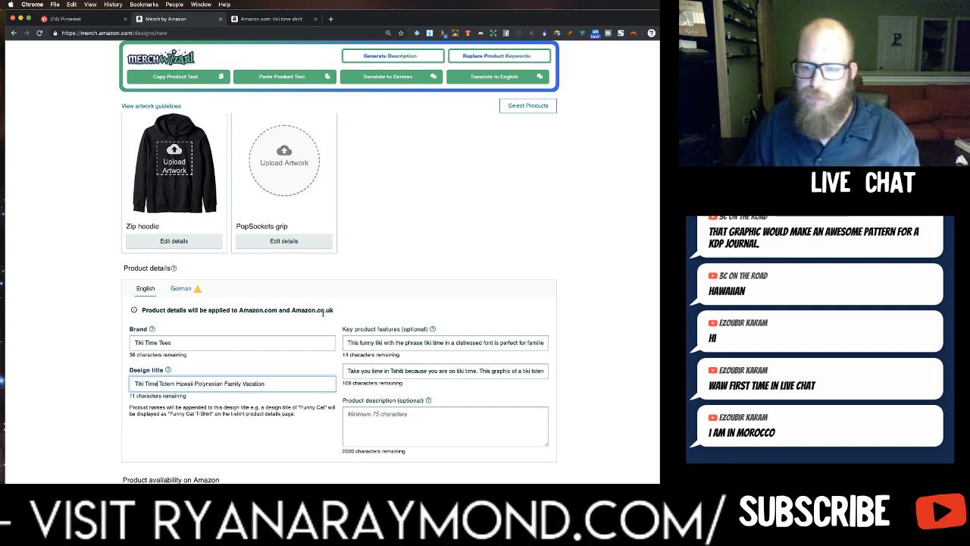
Examine the titles of competing shirts in the Amazon results for "tiki time shirt" for keyword ideas.
scroll(288, 359, up, 10)
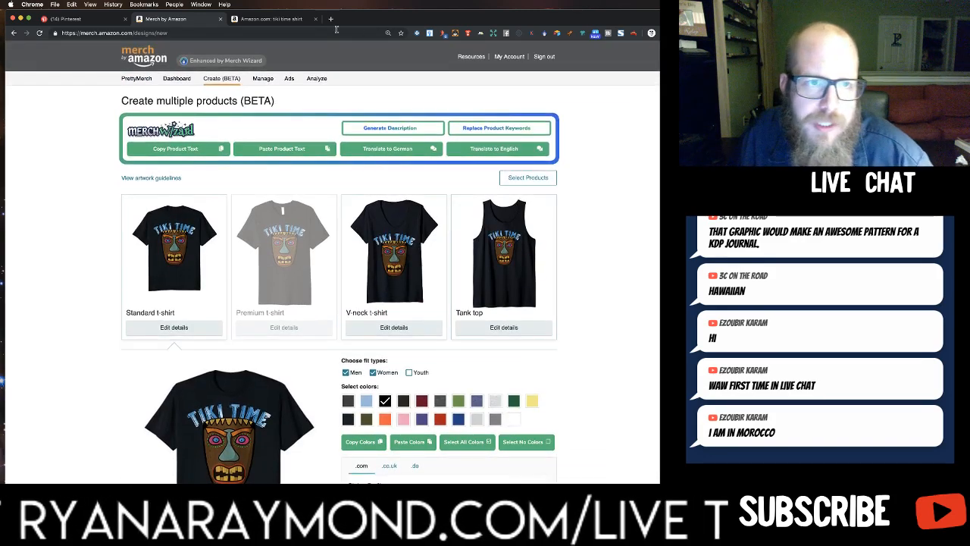
click(299, 19)
scroll(364, 143, down, 4)
scroll(364, 143, down, 6)
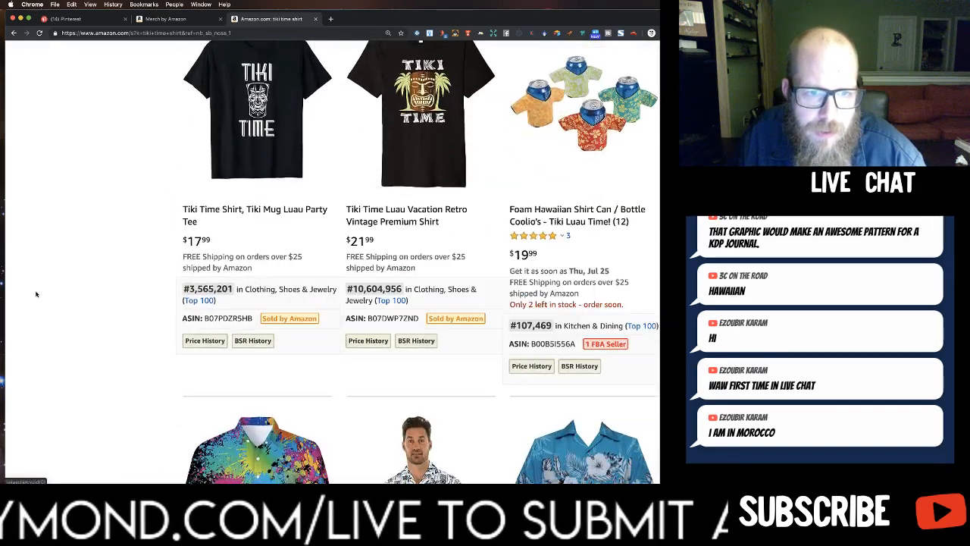
scroll(335, 245, down, 1)
scroll(335, 245, down, 10)
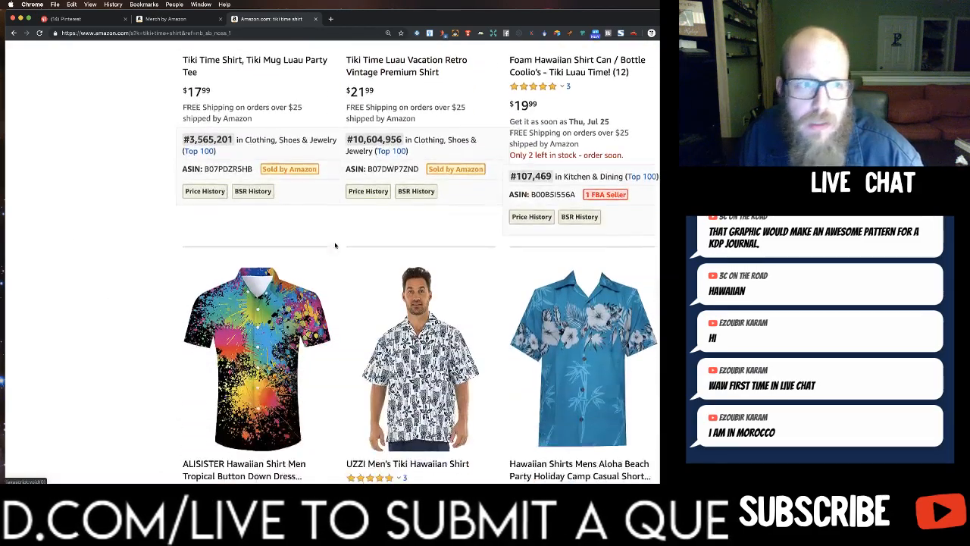
scroll(335, 245, down, 4)
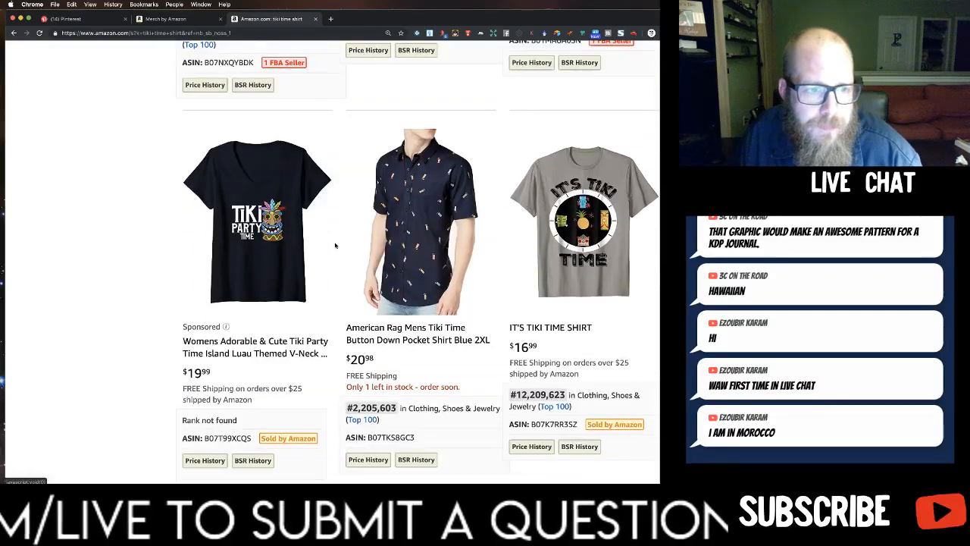
scroll(335, 245, down, 1)
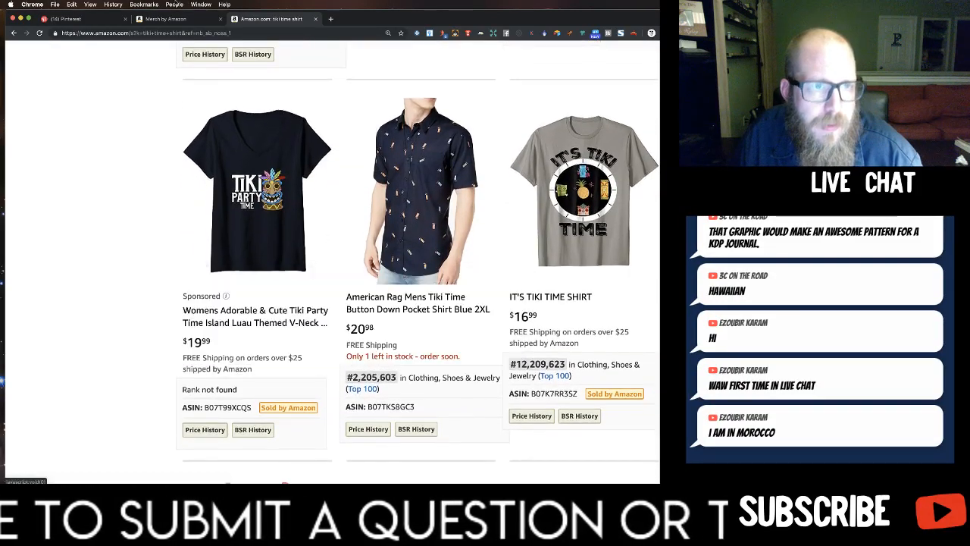
Return to the Merch by Amazon listing and insert "Luau Party" after "Tiki Time" in the design title.
click(181, 19)
scroll(274, 384, down, 10)
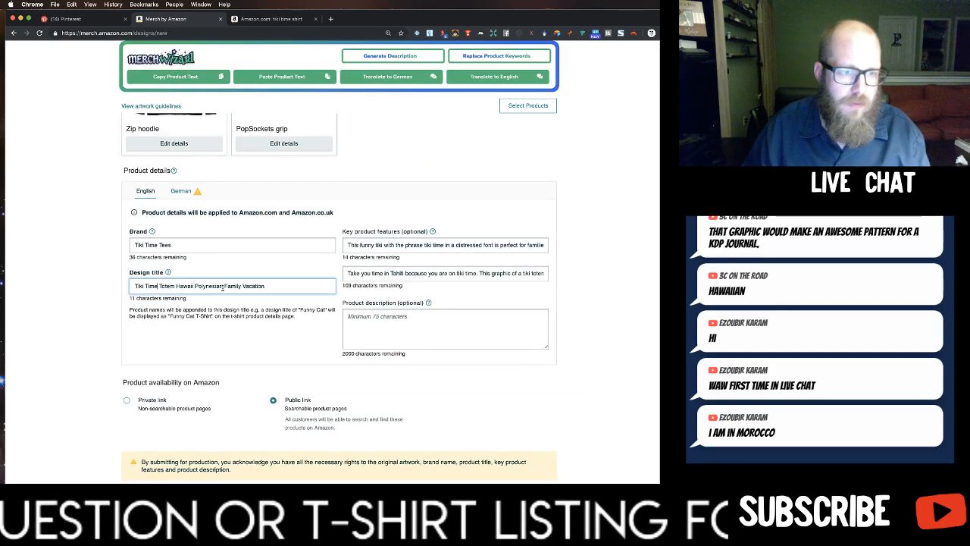
text(Luau Party)
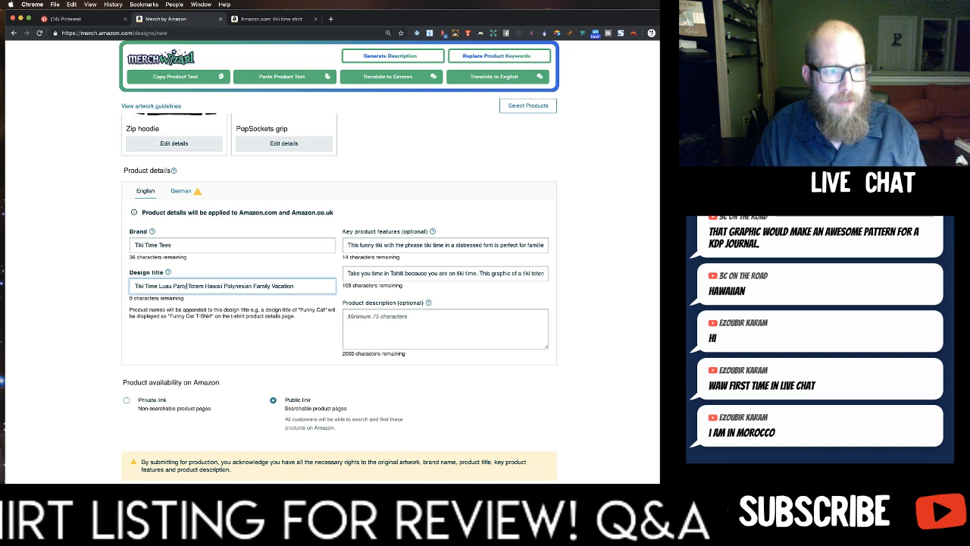
click(221, 297)
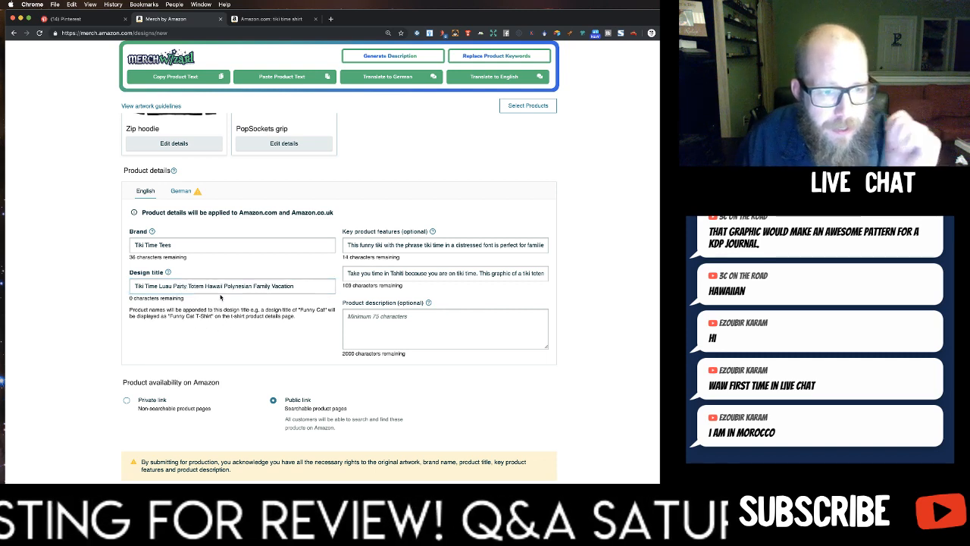
Add the Premium t-shirt for the .com marketplace to the selected products.
click(408, 58)
scroll(429, 169, up, 10)
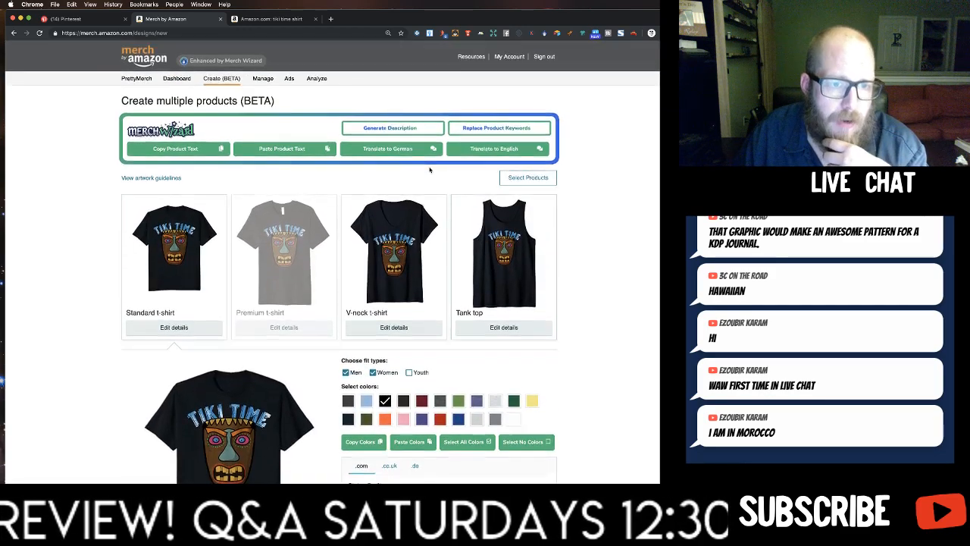
click(528, 177)
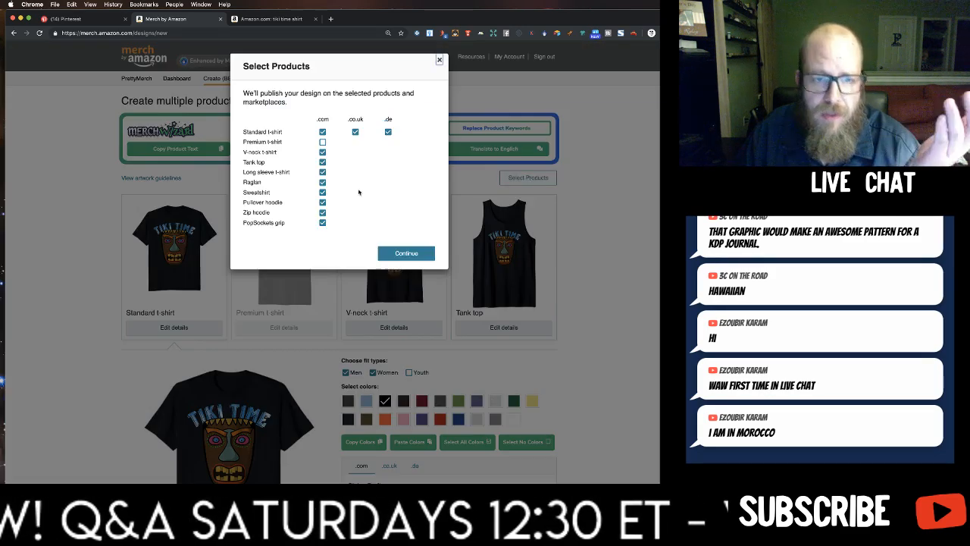
click(323, 142)
click(407, 253)
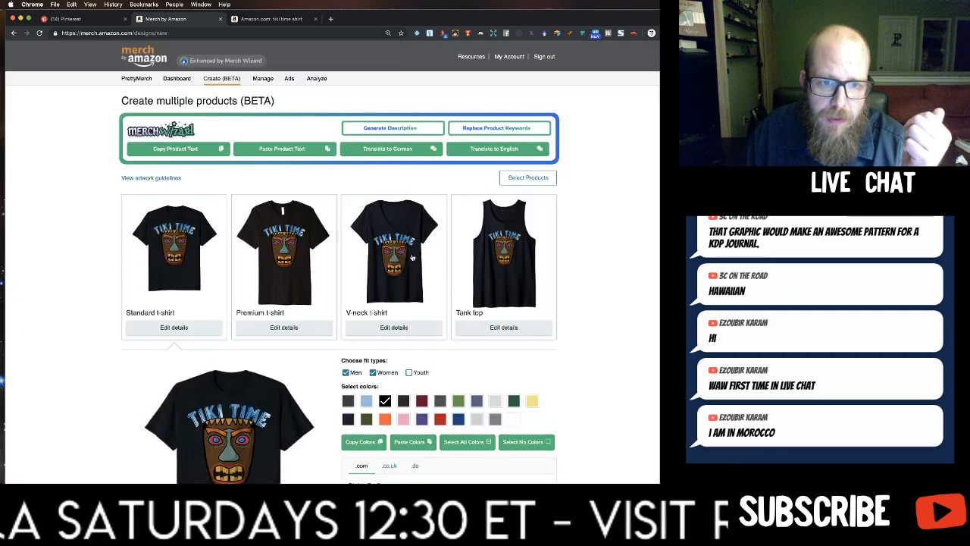
Activate the Resizer on the standard t-shirt, shrink the artwork by three zoom steps and shift it slightly down.
scroll(223, 361, down, 3)
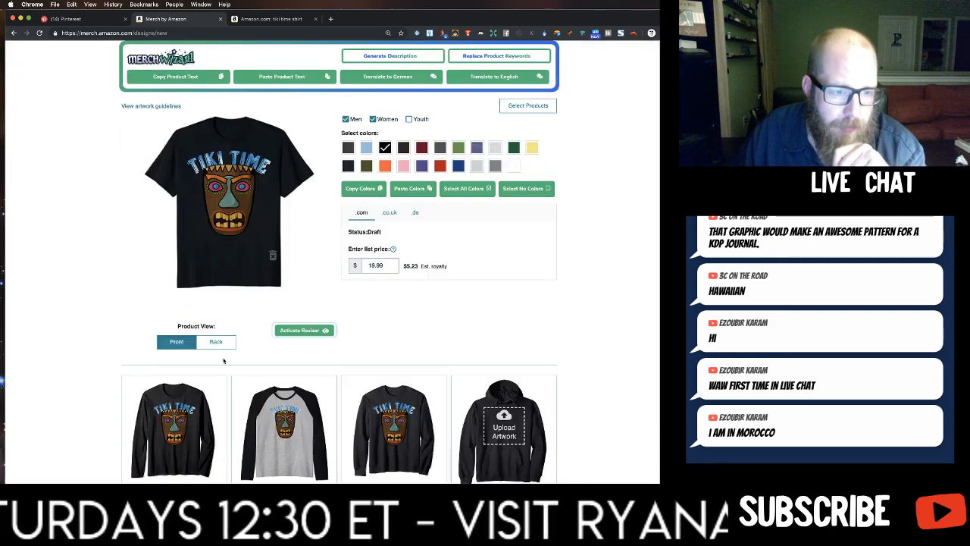
click(313, 330)
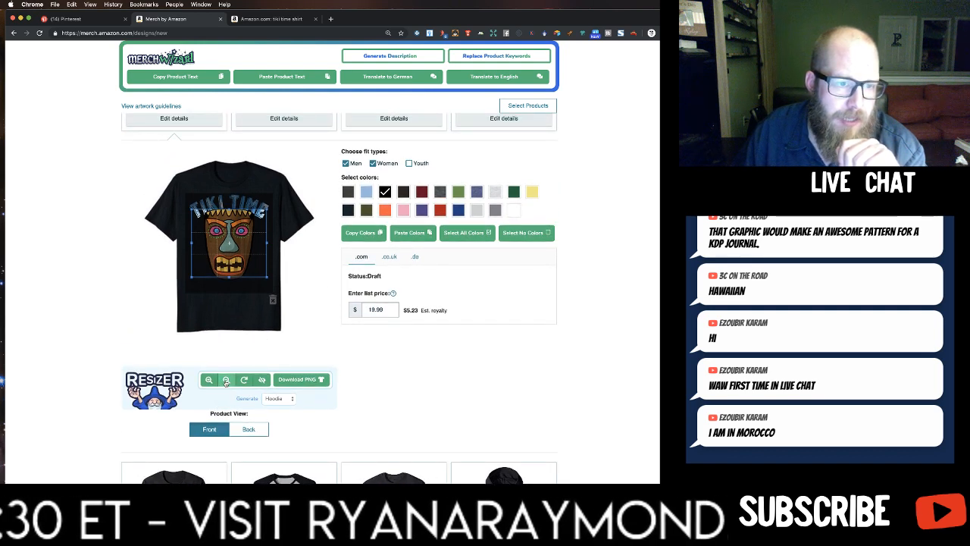
click(225, 381)
click(225, 381)
click(225, 382)
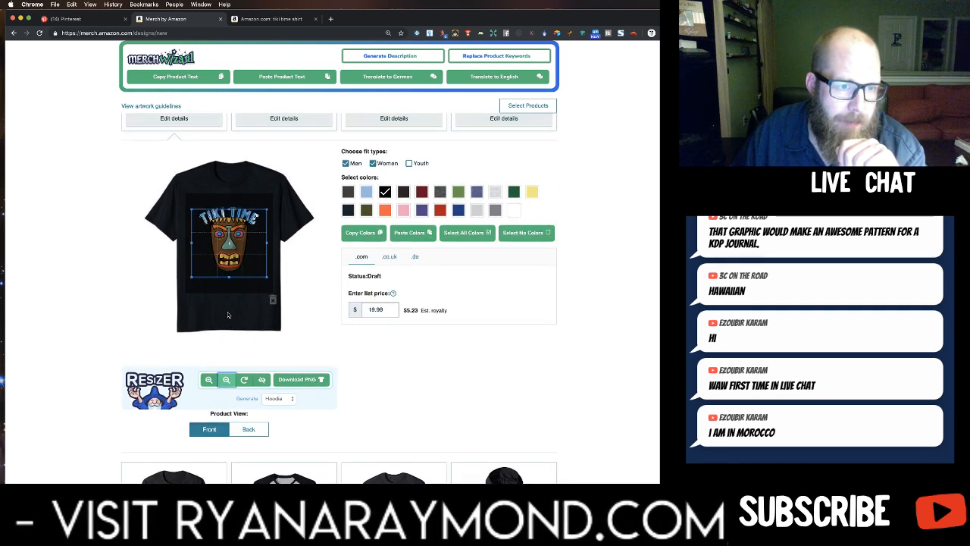
drag(231, 284, 231, 288)
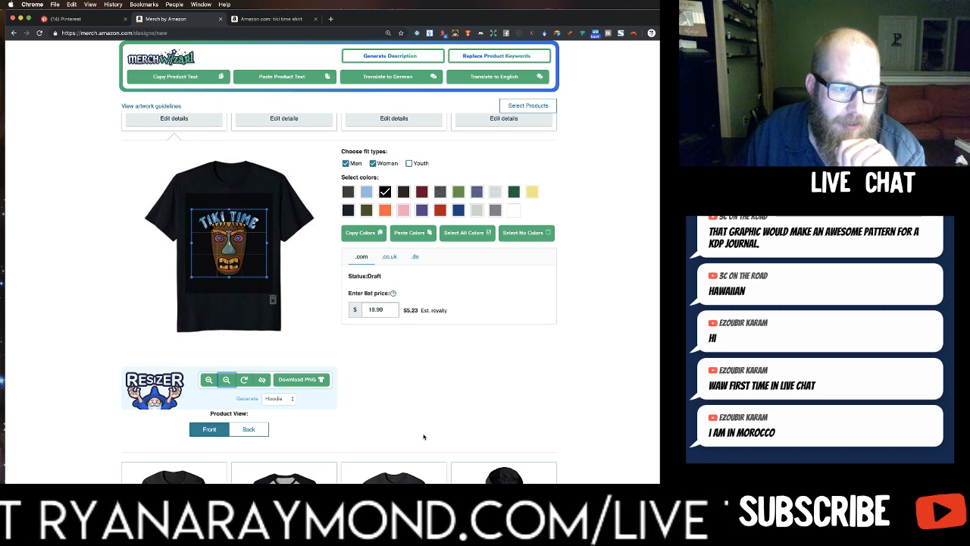
Download the resized hoodie artwork as a PNG and switch the Resizer to the Popsocket template on the standard t-shirt.
click(319, 383)
scroll(318, 383, down, 2)
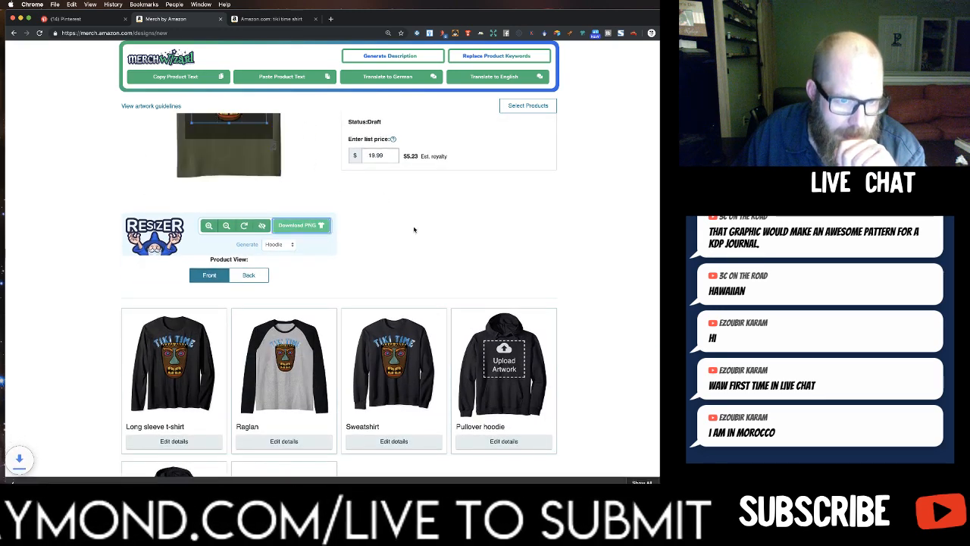
click(276, 244)
click(282, 253)
scroll(382, 257, up, 2)
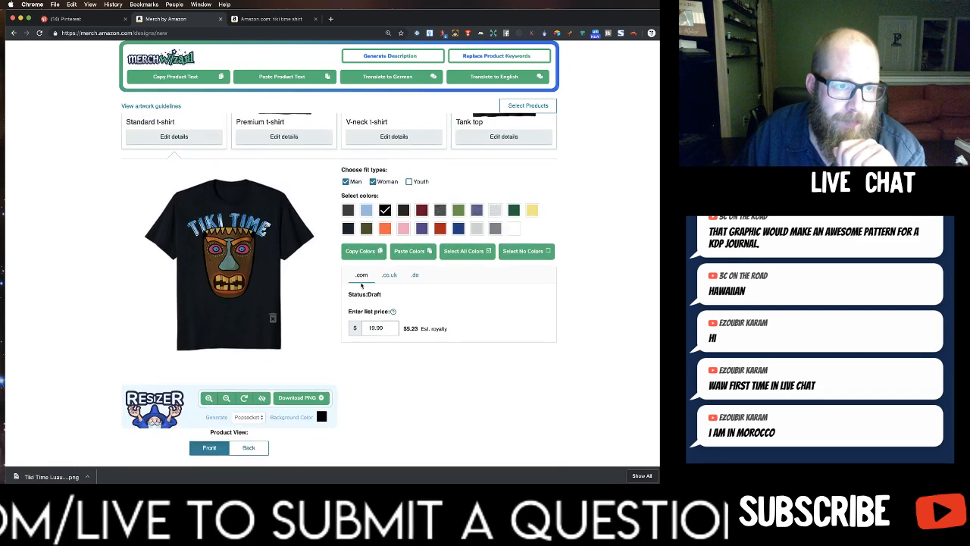
Set the Popsocket background color in the Resizer to bright yellow and save it.
click(320, 417)
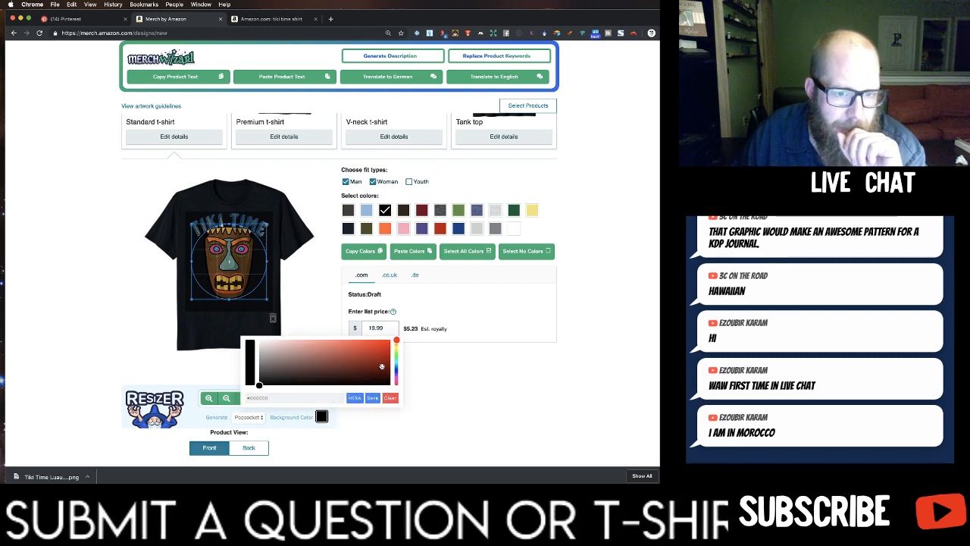
drag(396, 348, 404, 339)
click(380, 349)
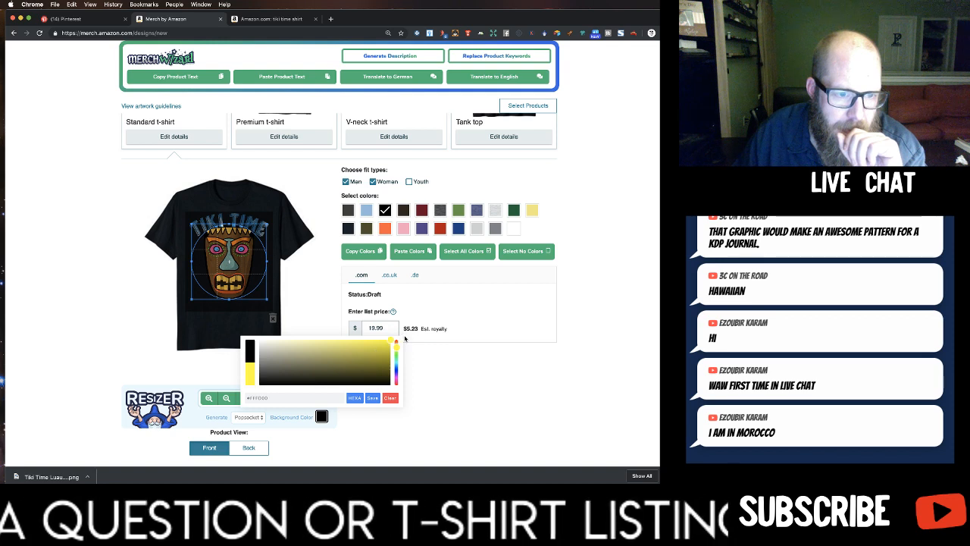
click(374, 399)
scroll(447, 409, down, 1)
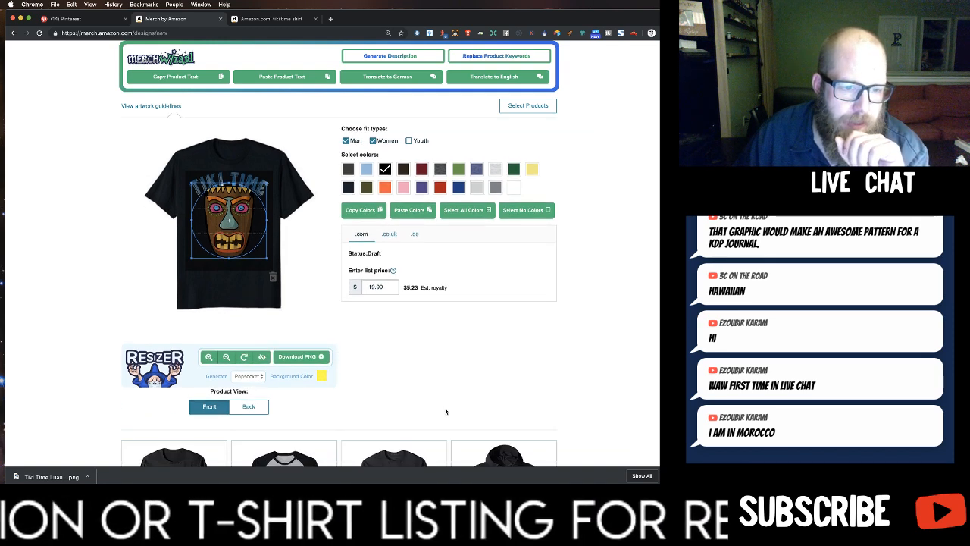
Shrink the artwork by three zoom steps, shift it slightly down inside the Popsocket circle, and download the PNG.
click(226, 357)
click(226, 357)
click(226, 356)
drag(235, 264, 234, 269)
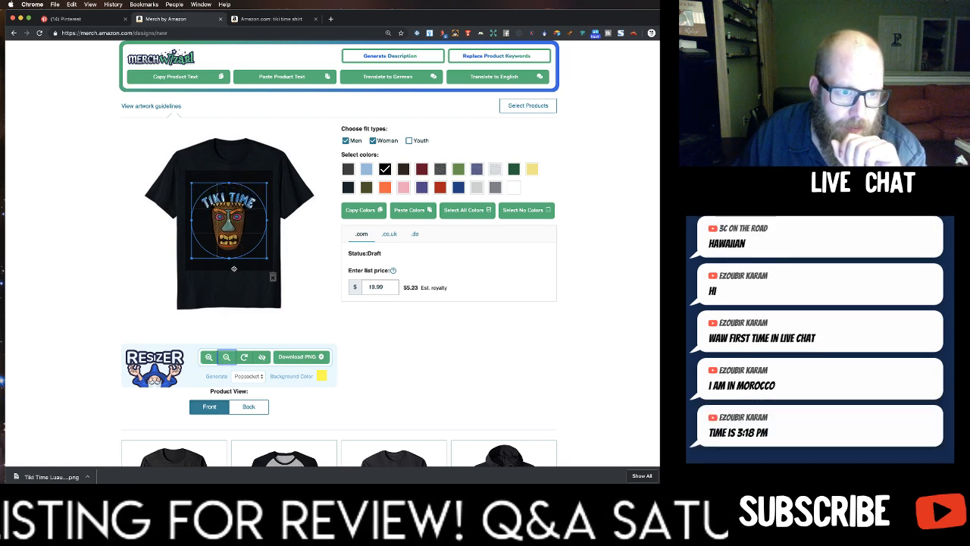
click(307, 357)
Upload the downloaded Tiki Time artwork to the pullover and zip hoodie products.
scroll(227, 333, down, 8)
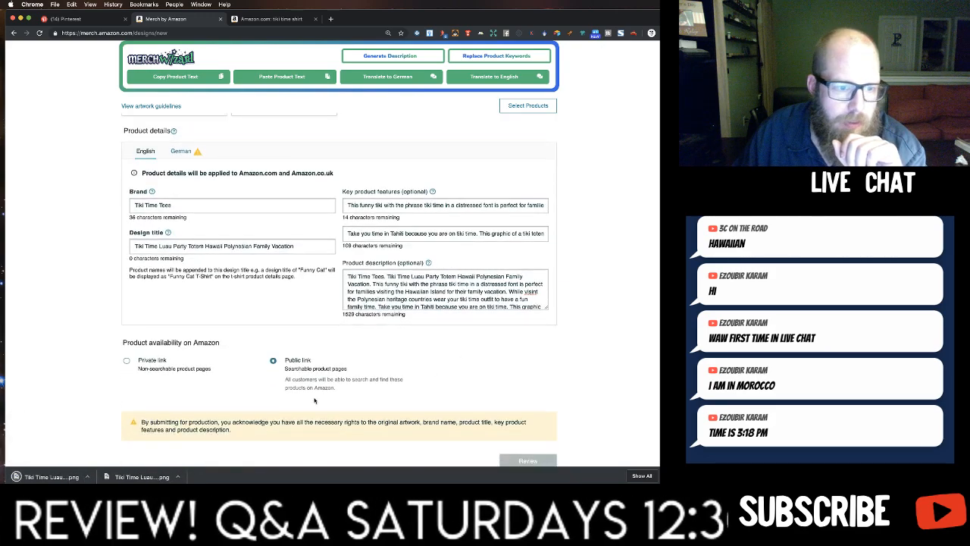
scroll(217, 330, up, 4)
scroll(218, 330, up, 2)
drag(436, 383, 261, 400)
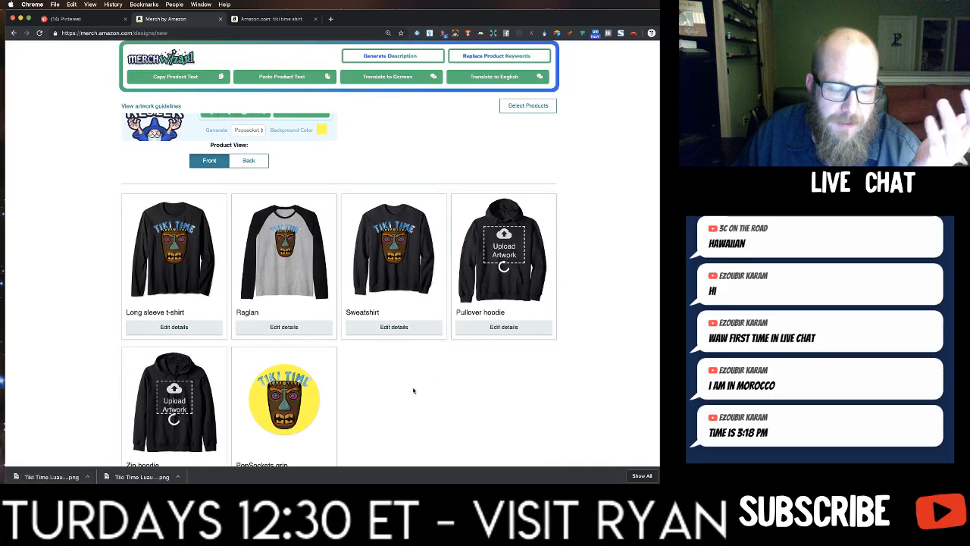
Add Navy, Lemon, Kelly Green, Royal Blue, Purple and Cranberry to the standard t-shirt's selected colors.
scroll(413, 390, up, 15)
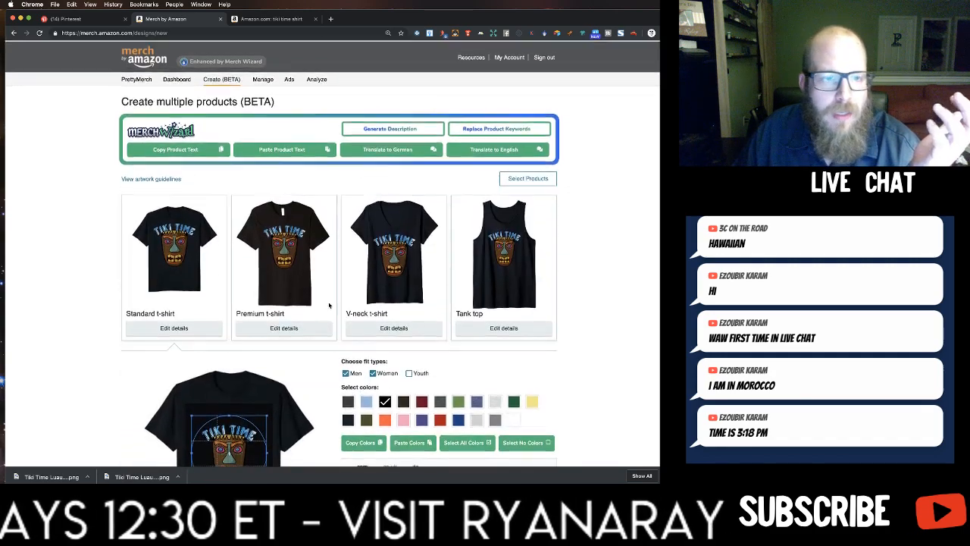
scroll(340, 292, down, 4)
click(350, 282)
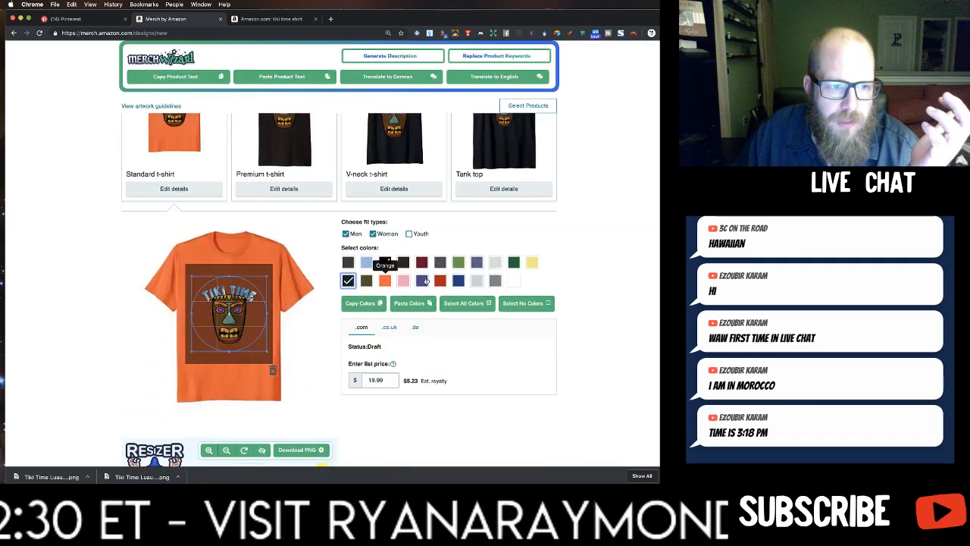
click(533, 263)
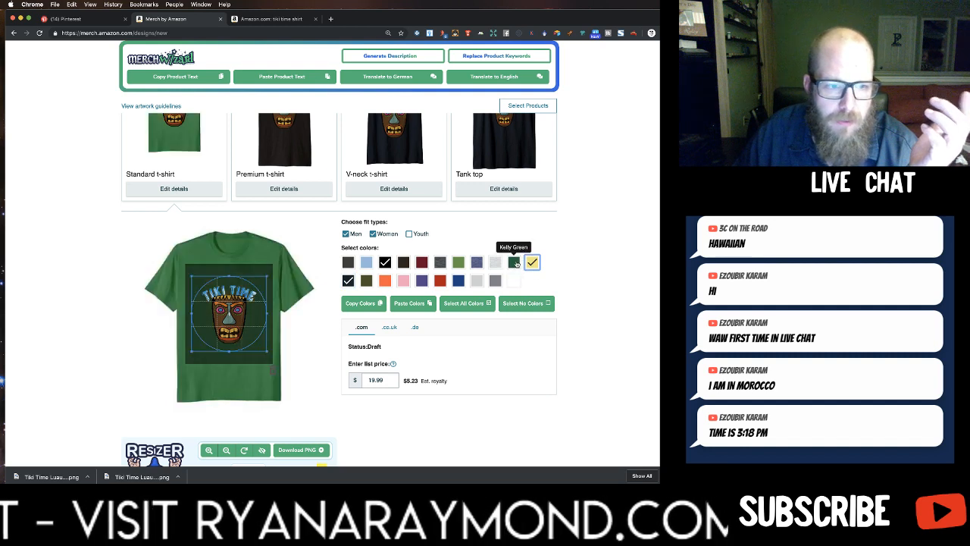
click(515, 263)
click(458, 281)
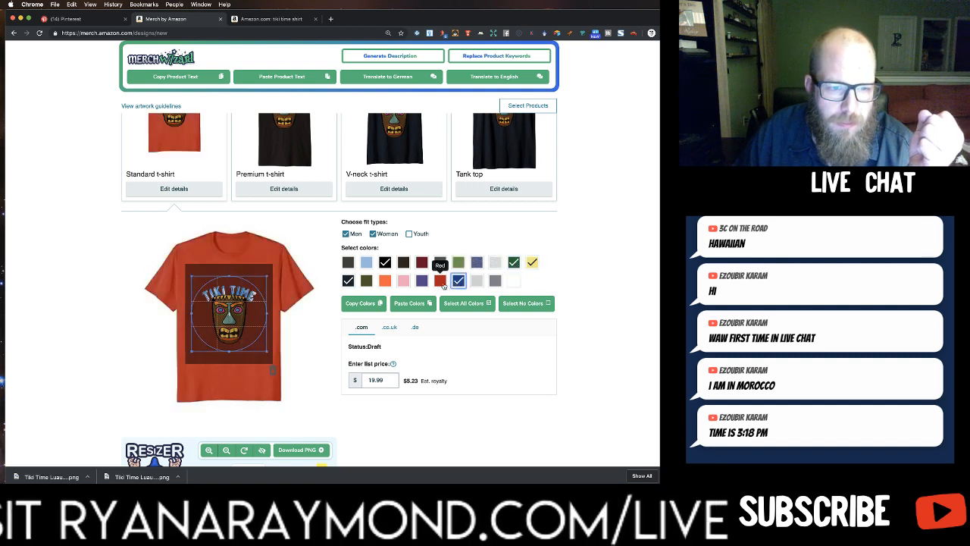
click(421, 281)
click(421, 263)
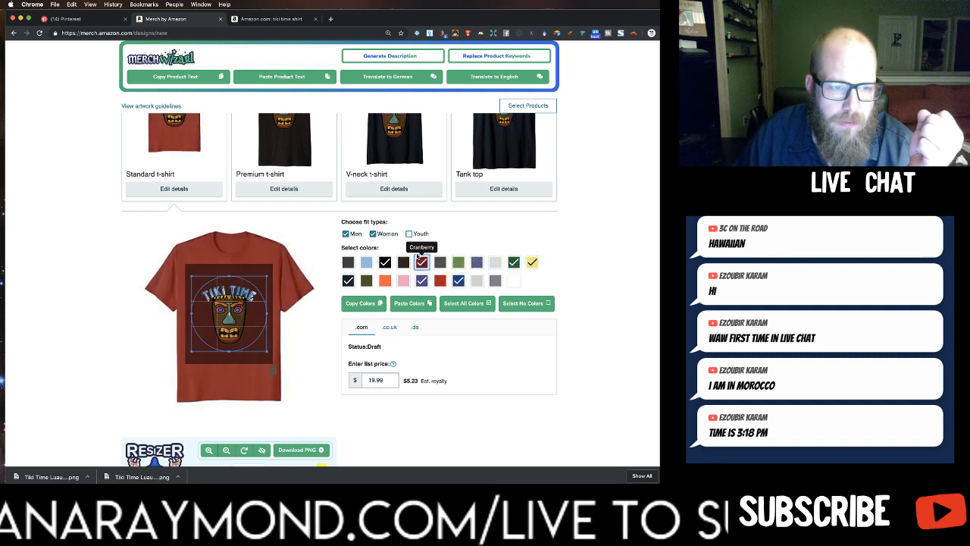
Enable the Youth fit for the standard t-shirt and add Brown, Olive, Pink and Dark Heather to its colors.
click(410, 234)
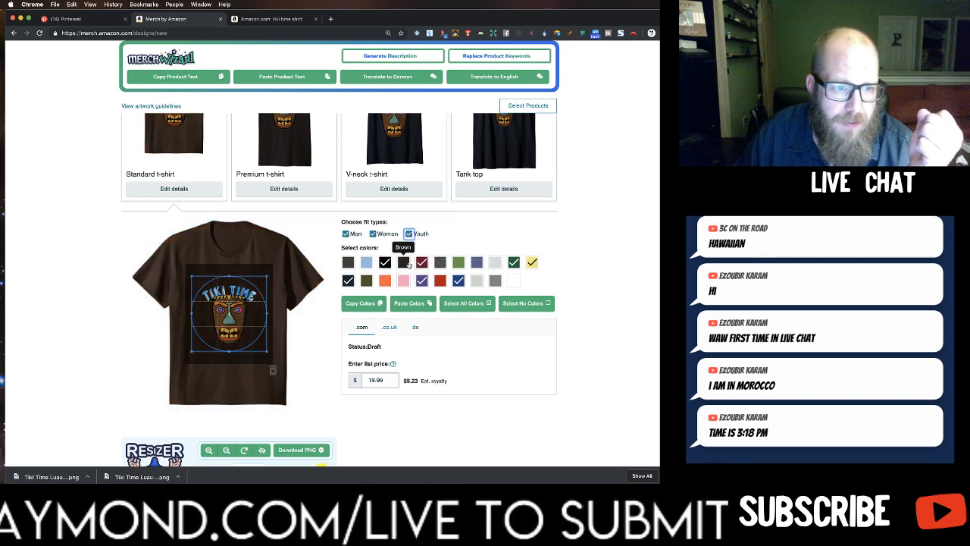
click(407, 263)
click(366, 281)
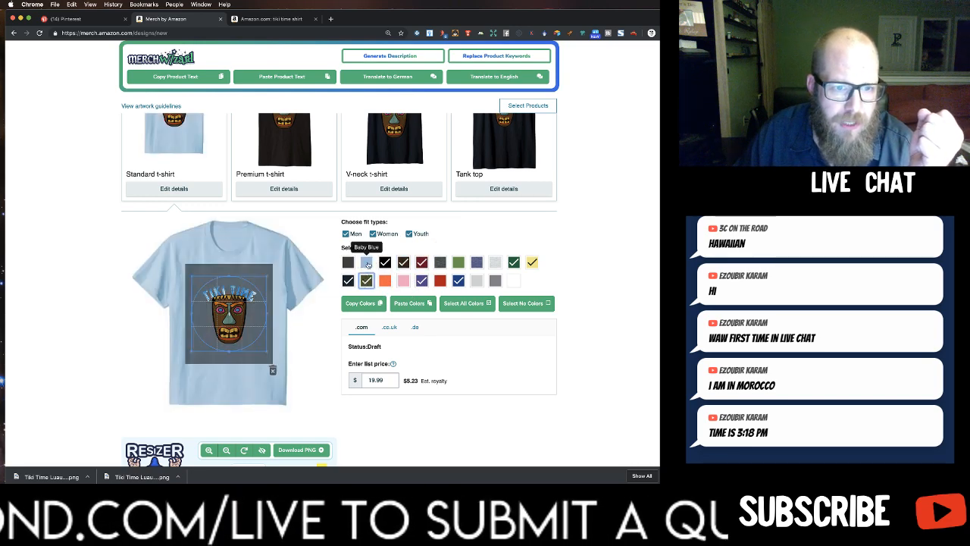
click(405, 281)
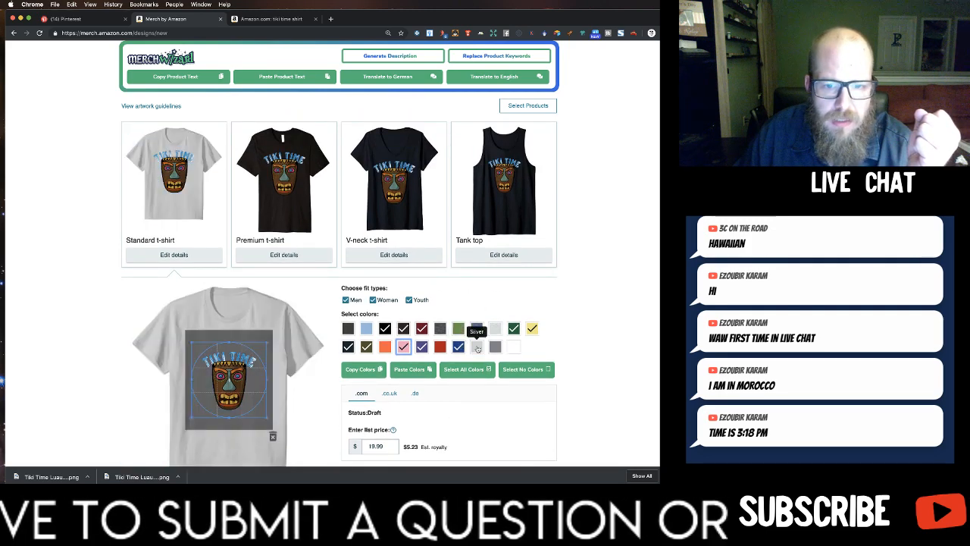
click(439, 328)
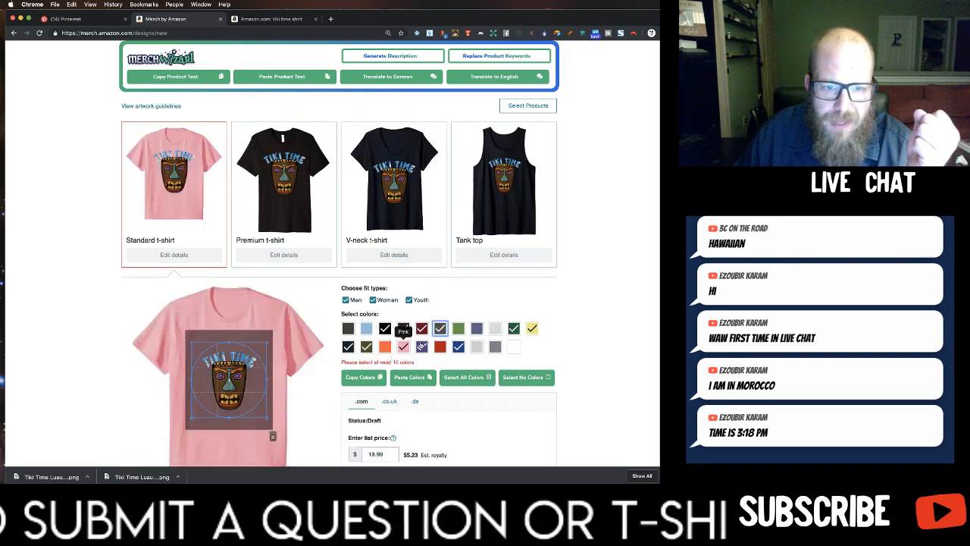